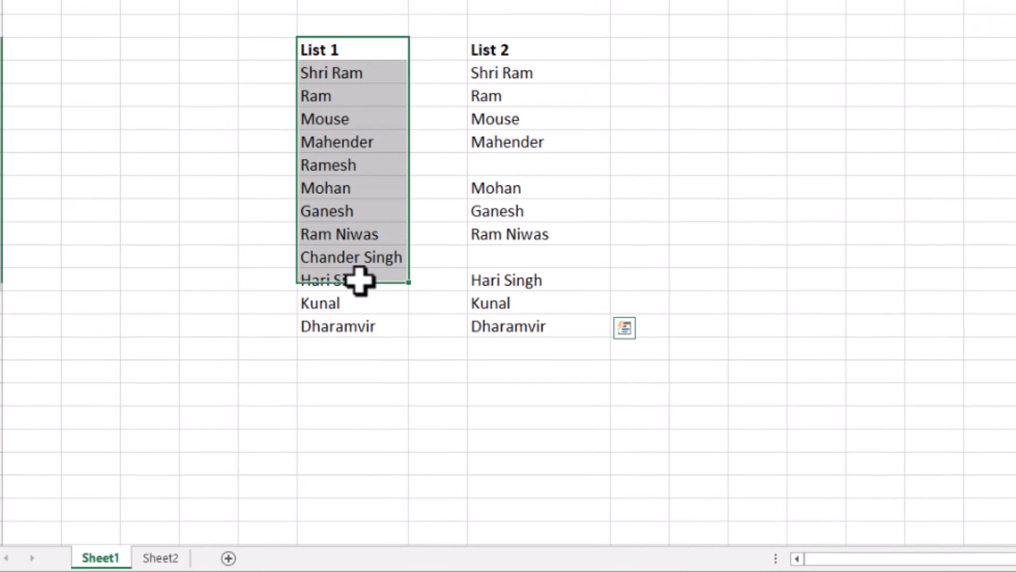
{"action": "left_click", "coordinate": [350, 236]}
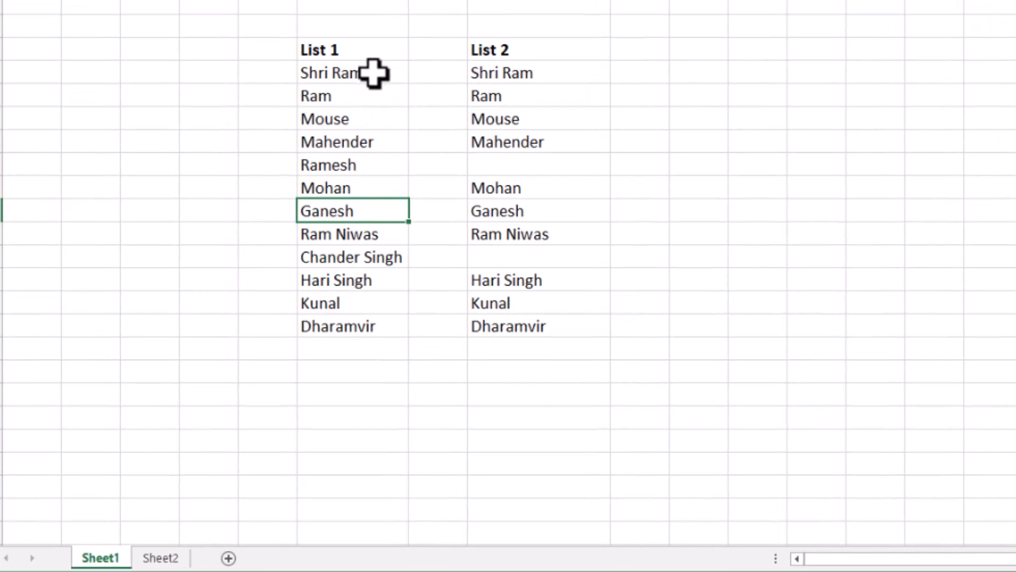
{"action": "left_click_drag", "start_coordinate": [370, 82], "coordinate": [357, 328]}
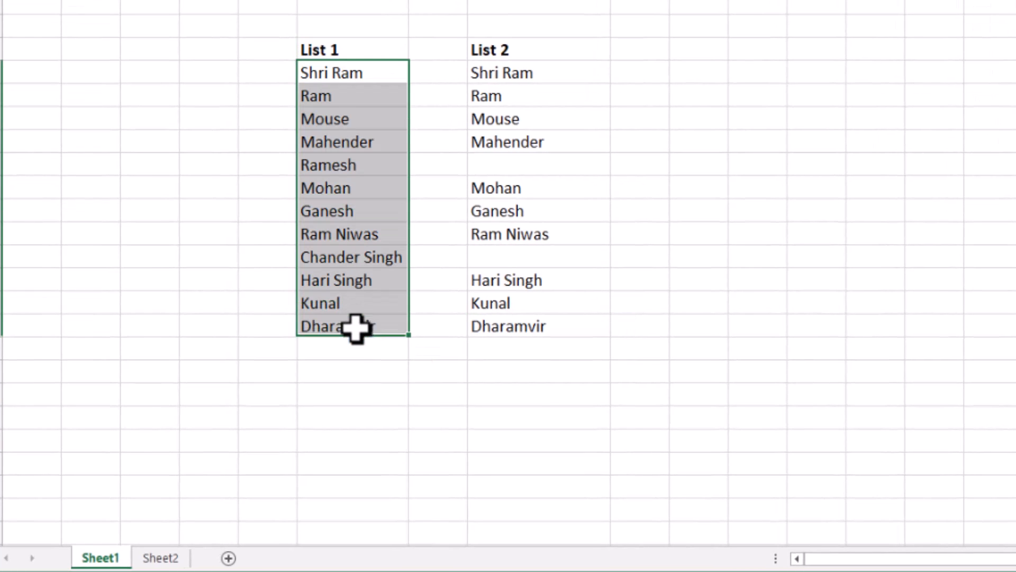
{"action": "left_click", "coordinate": [365, 255]}
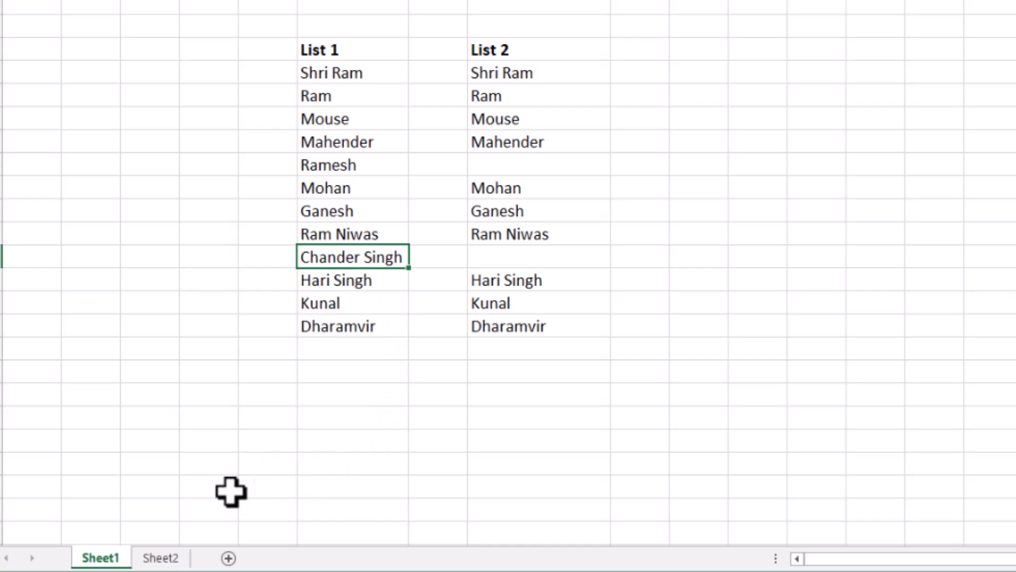
Open the data validation settings for cell G4 on Sheet2
{"action": "left_click", "coordinate": [160, 558]}
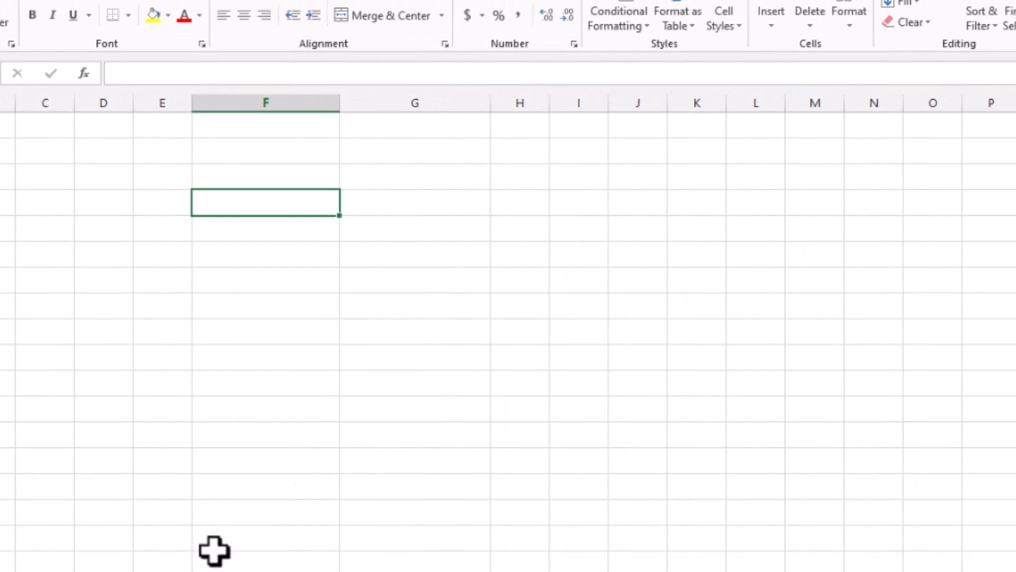
{"action": "left_click", "coordinate": [364, 202]}
{"action": "left_click", "coordinate": [302, 201]}
{"action": "left_click", "coordinate": [387, 206]}
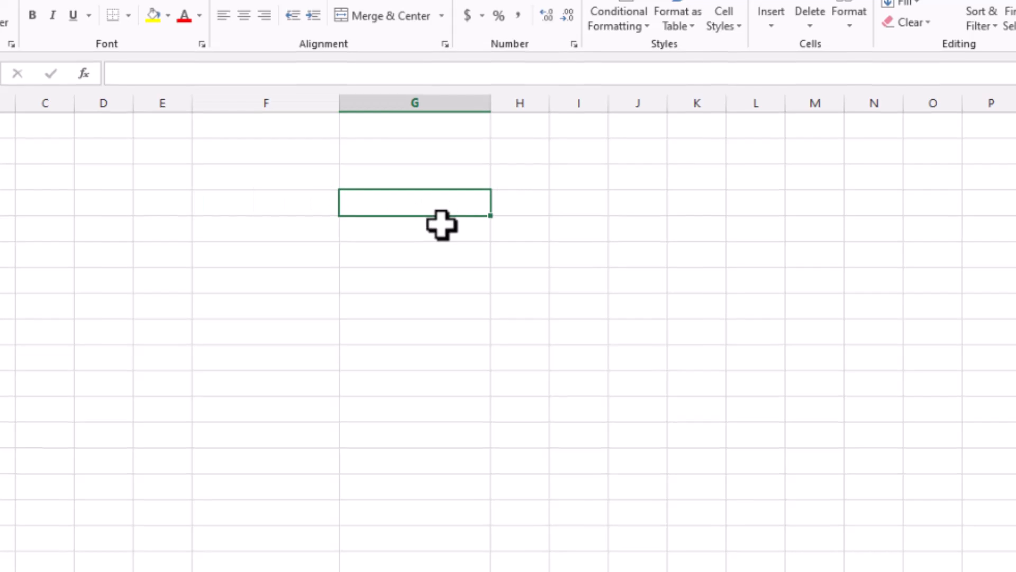
{"action": "left_click", "coordinate": [253, 8]}
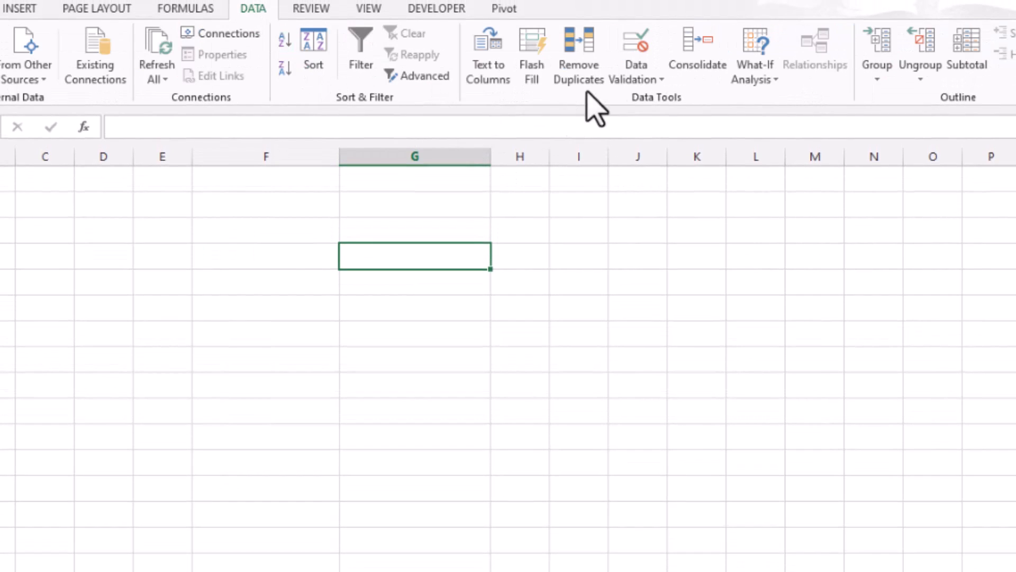
{"action": "left_click", "coordinate": [645, 79]}
{"action": "left_click", "coordinate": [647, 99]}
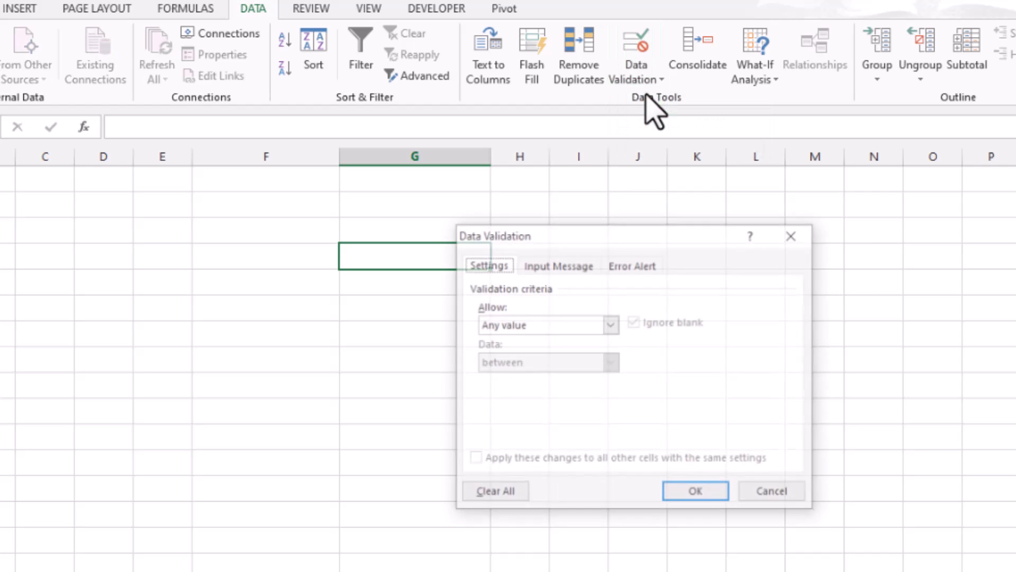
Restrict the cell to an in-cell dropdown list sourced from cells F4 to F22 on Sheet1
{"action": "left_click", "coordinate": [611, 324]}
{"action": "left_click", "coordinate": [525, 377]}
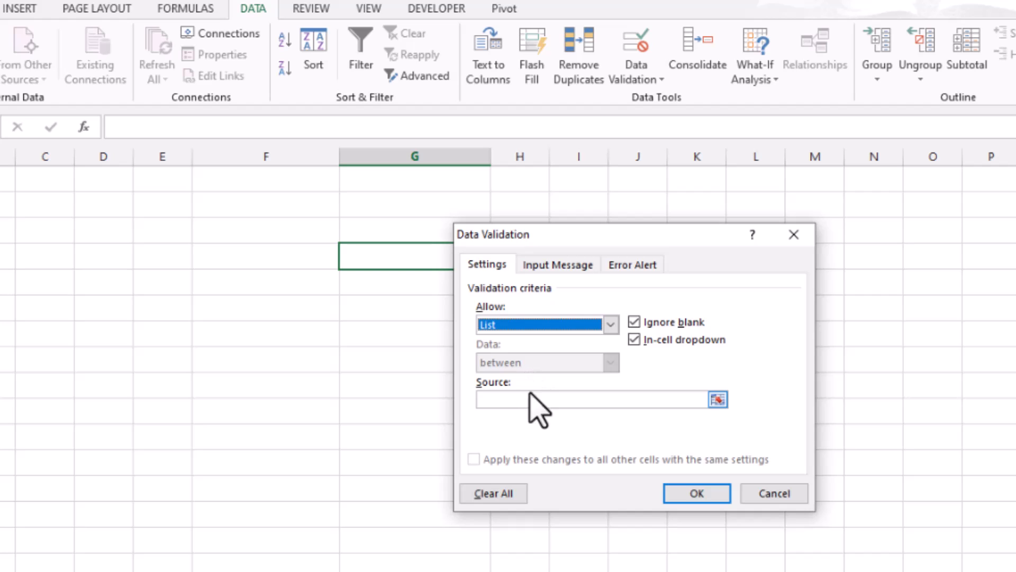
{"action": "left_click", "coordinate": [526, 402]}
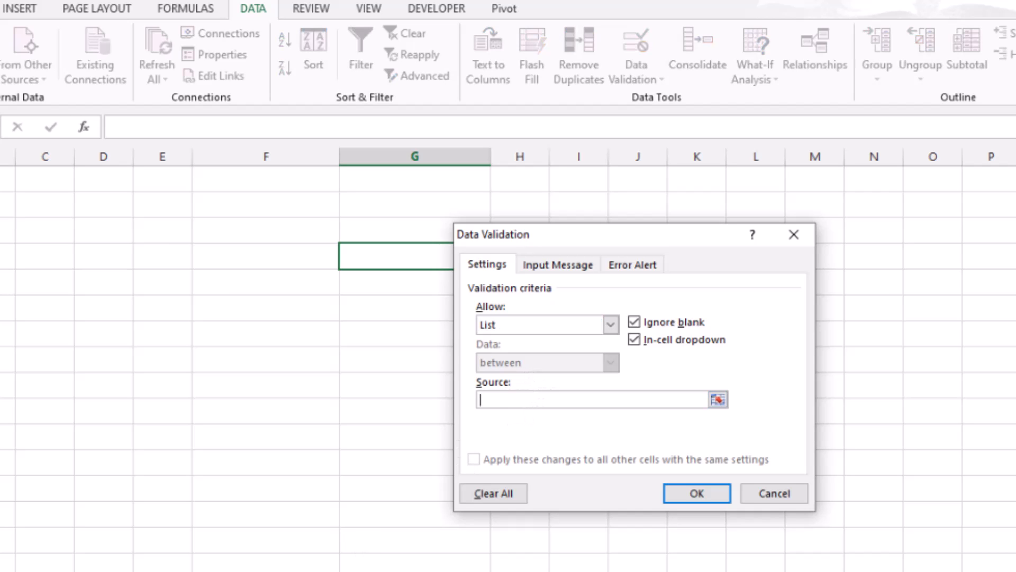
{"action": "left_click", "coordinate": [183, 571]}
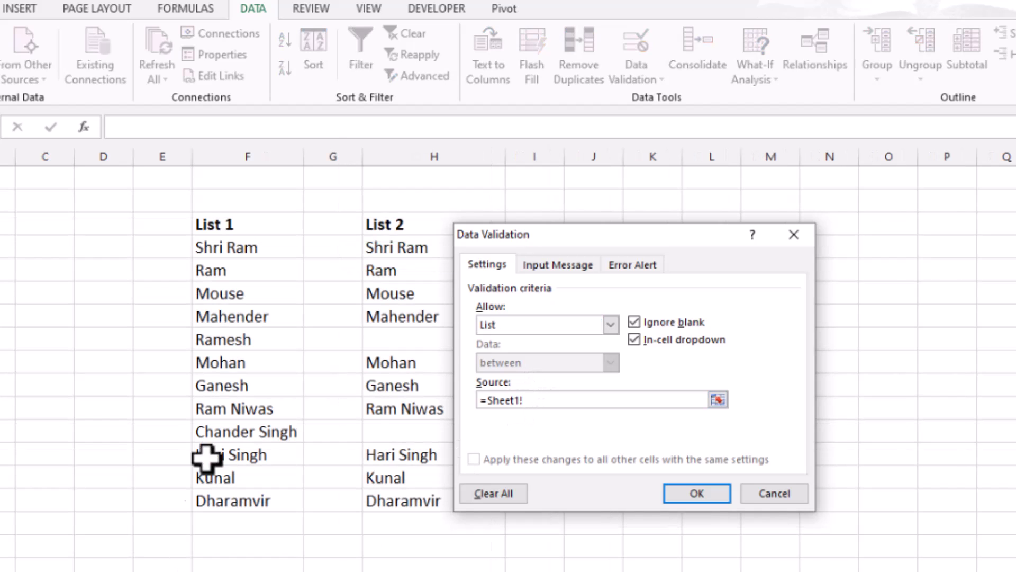
{"action": "left_click_drag", "start_coordinate": [248, 250], "coordinate": [236, 571]}
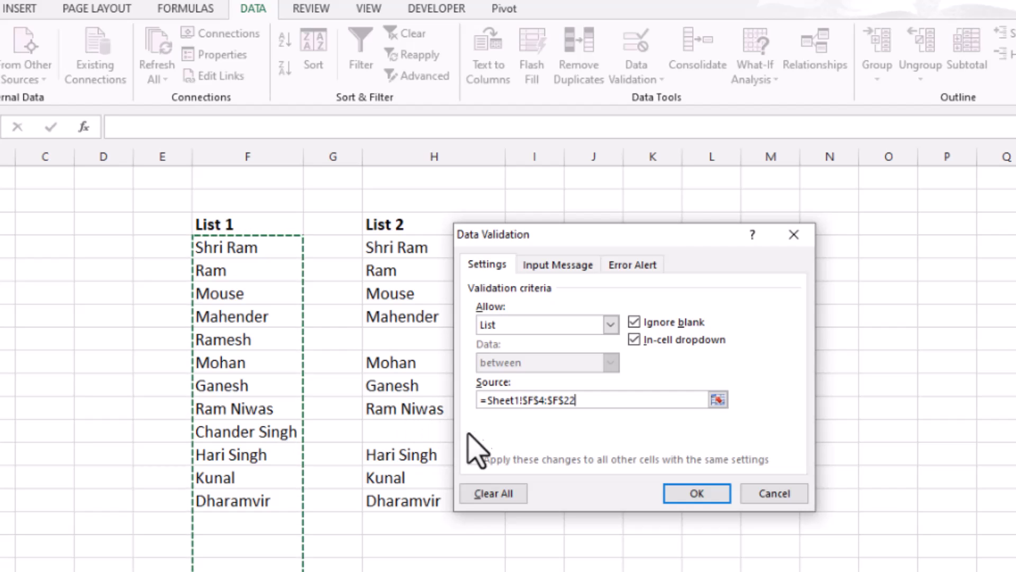
{"action": "left_click", "coordinate": [690, 492]}
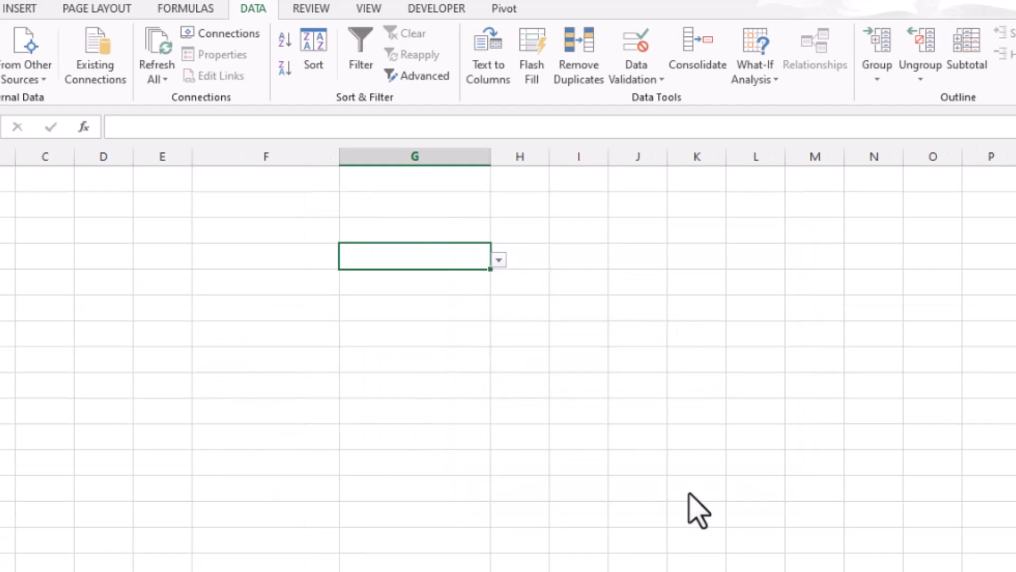
Browse the entries of cell G4's dropdown list down to its end and back to its start
{"action": "left_click", "coordinate": [499, 259]}
{"action": "mouse_move", "coordinate": [502, 329]}
{"action": "left_mouse_down"}
{"action": "mouse_move", "coordinate": [504, 284]}
{"action": "mouse_move", "coordinate": [499, 328]}
{"action": "left_mouse_up"}
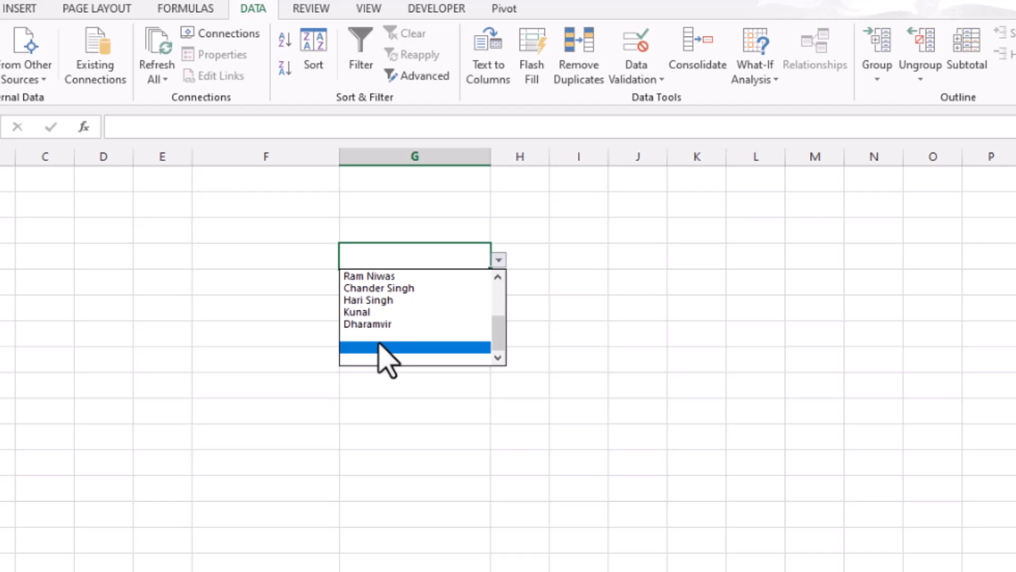
{"action": "left_click_drag", "start_coordinate": [496, 335], "coordinate": [499, 288]}
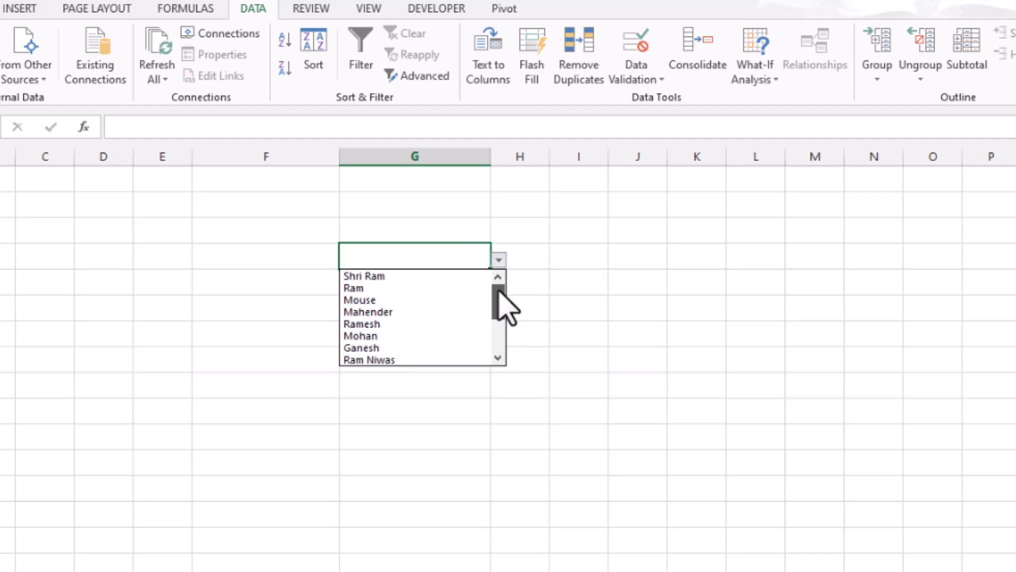
{"action": "mouse_move", "coordinate": [499, 290]}
{"action": "left_mouse_down"}
{"action": "mouse_move", "coordinate": [495, 345]}
{"action": "mouse_move", "coordinate": [501, 289]}
{"action": "left_mouse_up"}
Enter a short lowercase name from the list directly in cell G4 to try the dropdown's search behaviour
{"action": "left_click", "coordinate": [422, 256]}
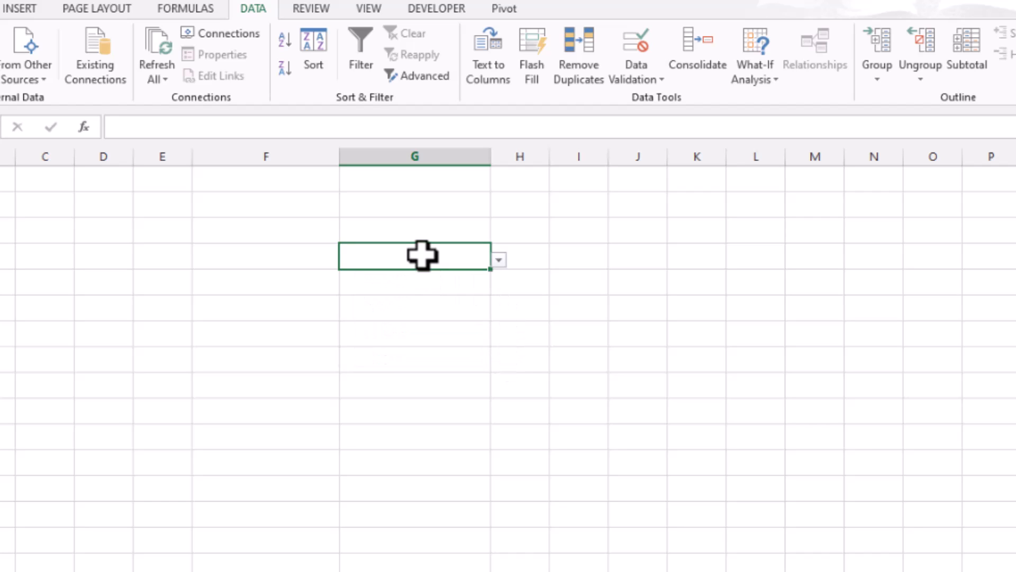
{"action": "type", "text": "ram"}
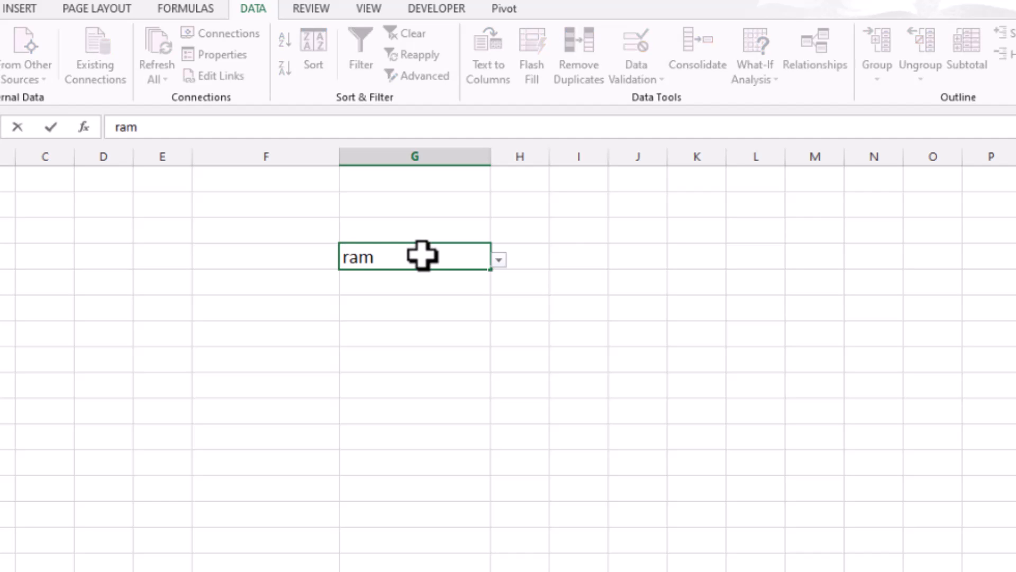
{"action": "left_click", "coordinate": [430, 324]}
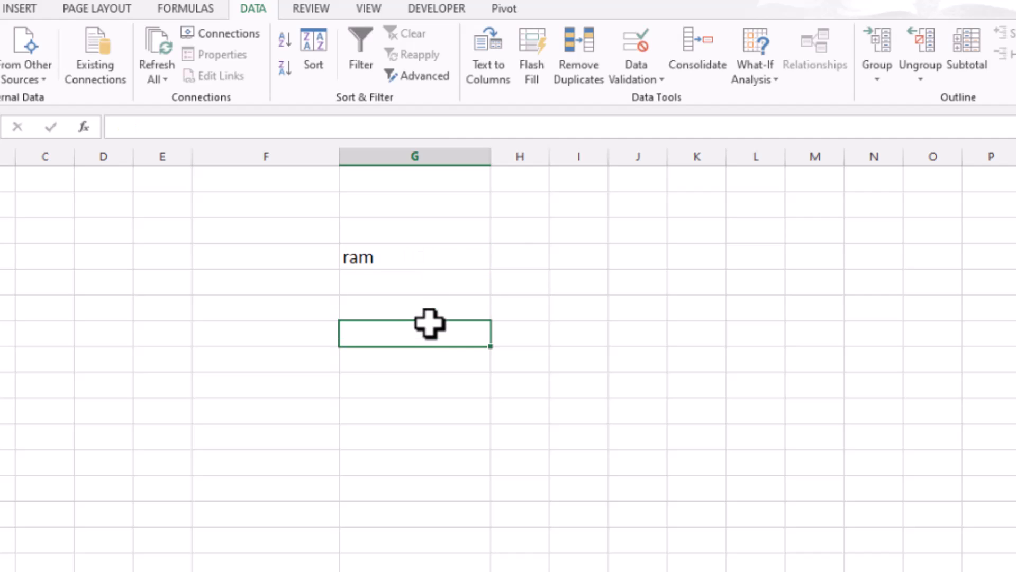
{"action": "left_click", "coordinate": [452, 252]}
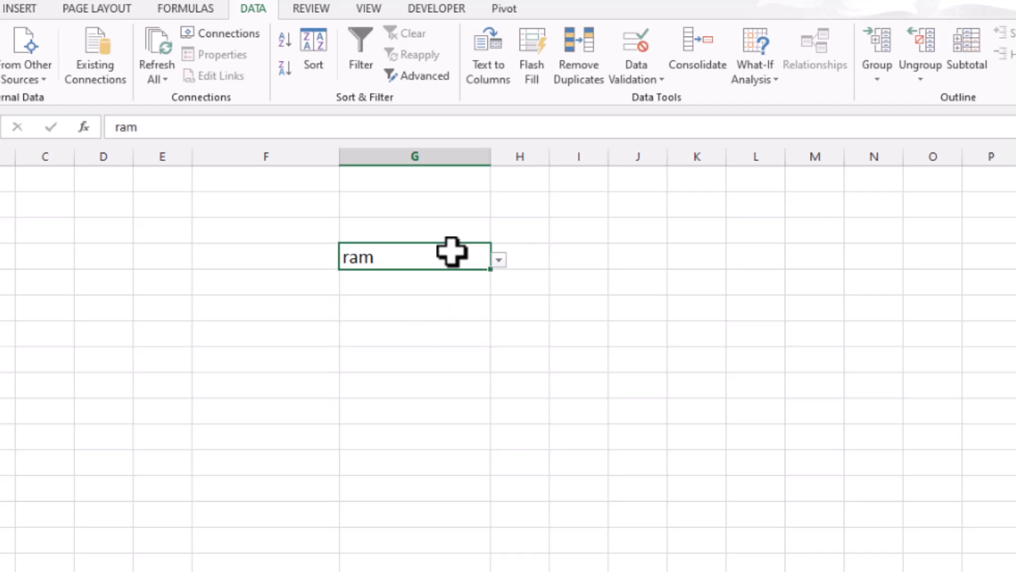
{"action": "left_click", "coordinate": [431, 283]}
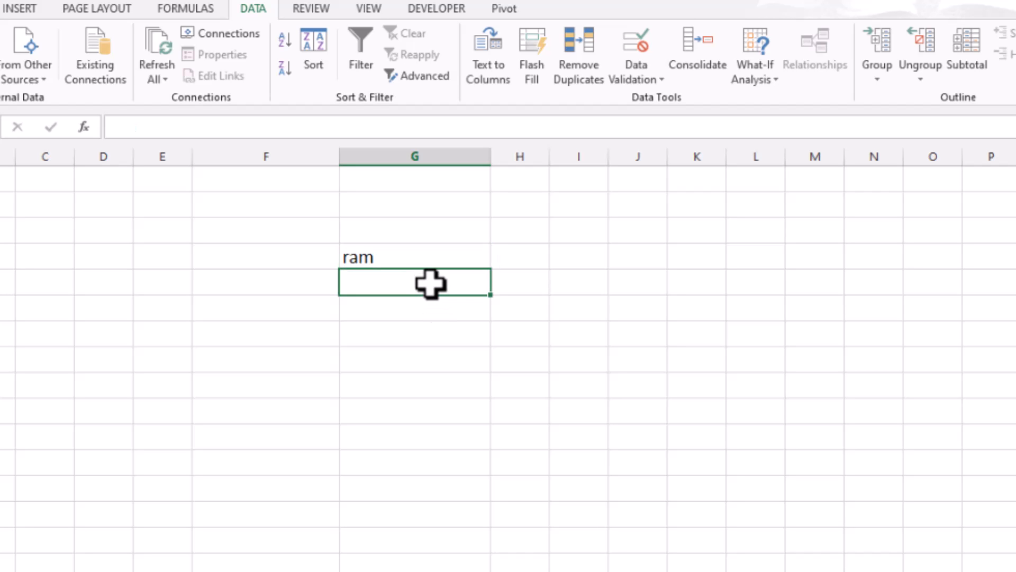
{"action": "left_click", "coordinate": [432, 256]}
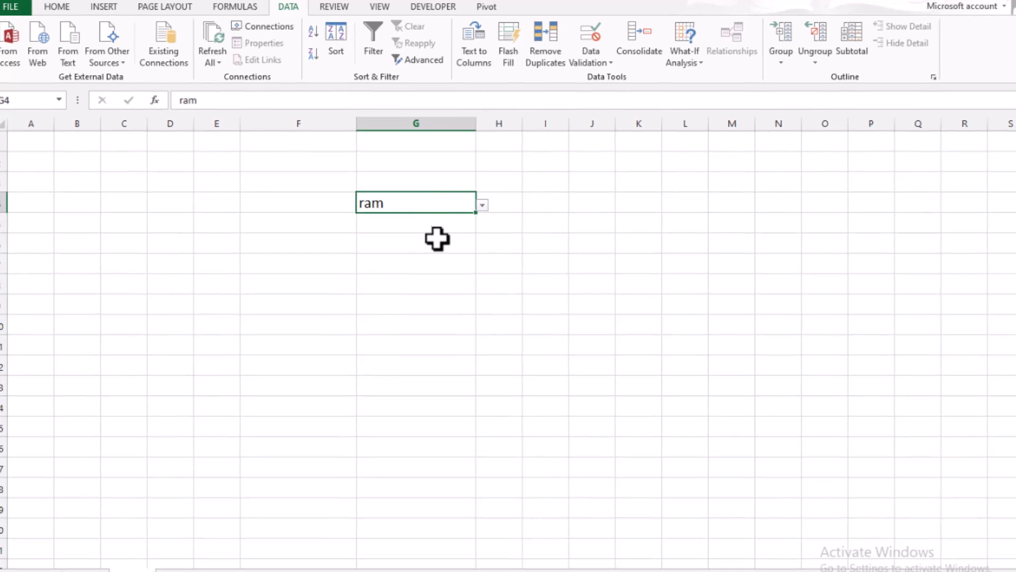
{"action": "left_click", "coordinate": [438, 239]}
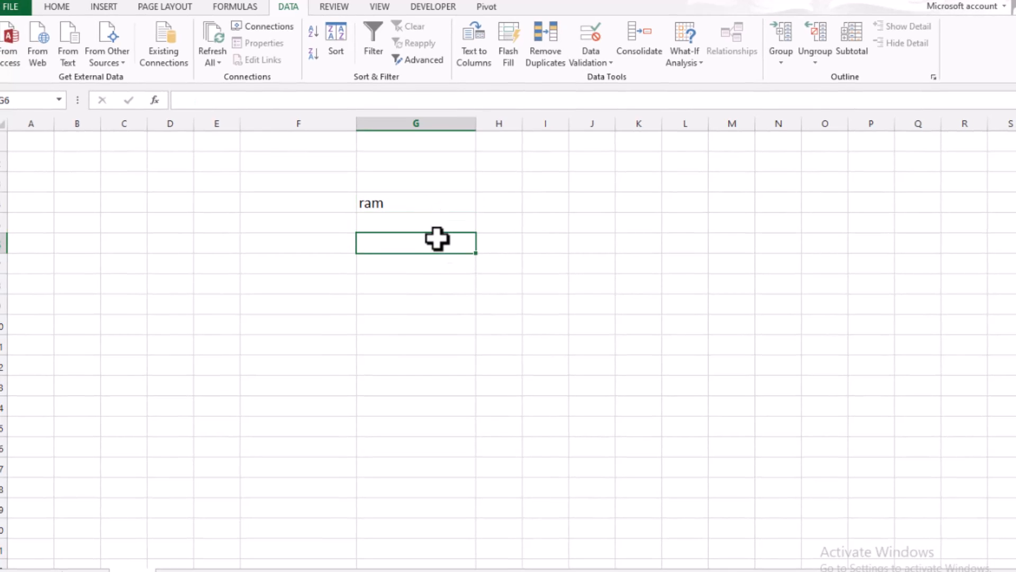
{"action": "left_click", "coordinate": [428, 226]}
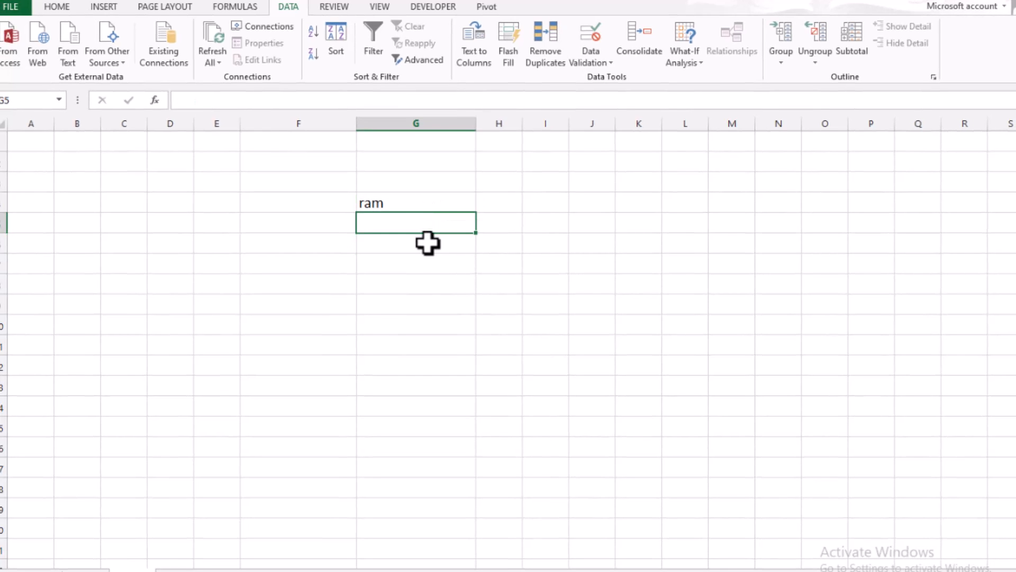
{"action": "left_click", "coordinate": [425, 202]}
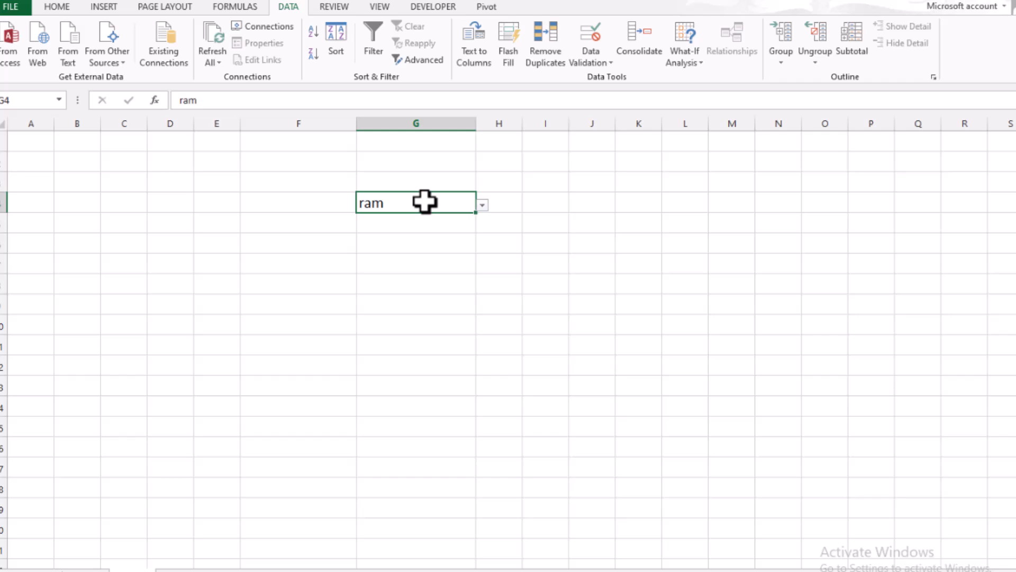
{"action": "right_click", "coordinate": [424, 202]}
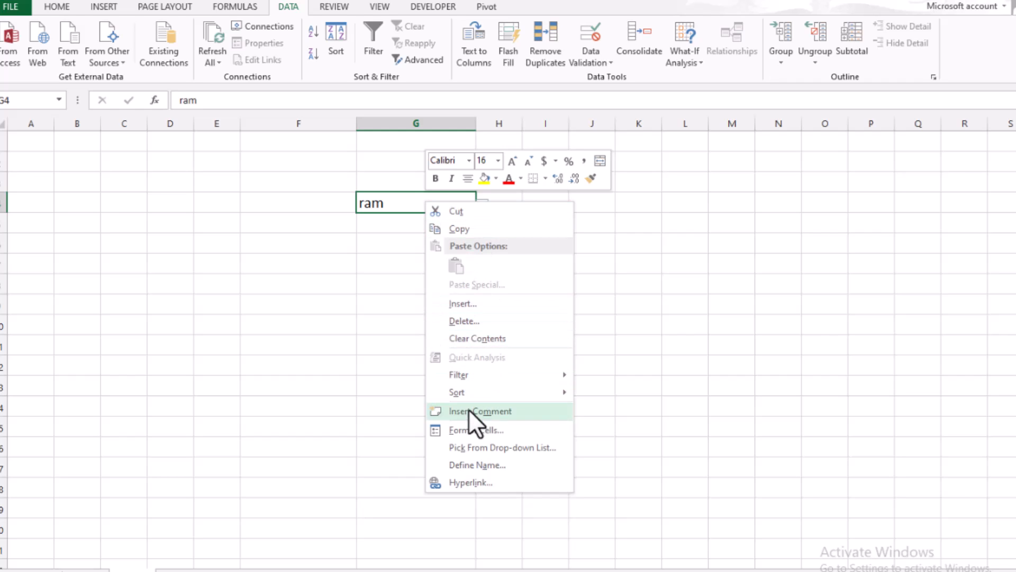
{"action": "left_click", "coordinate": [396, 200]}
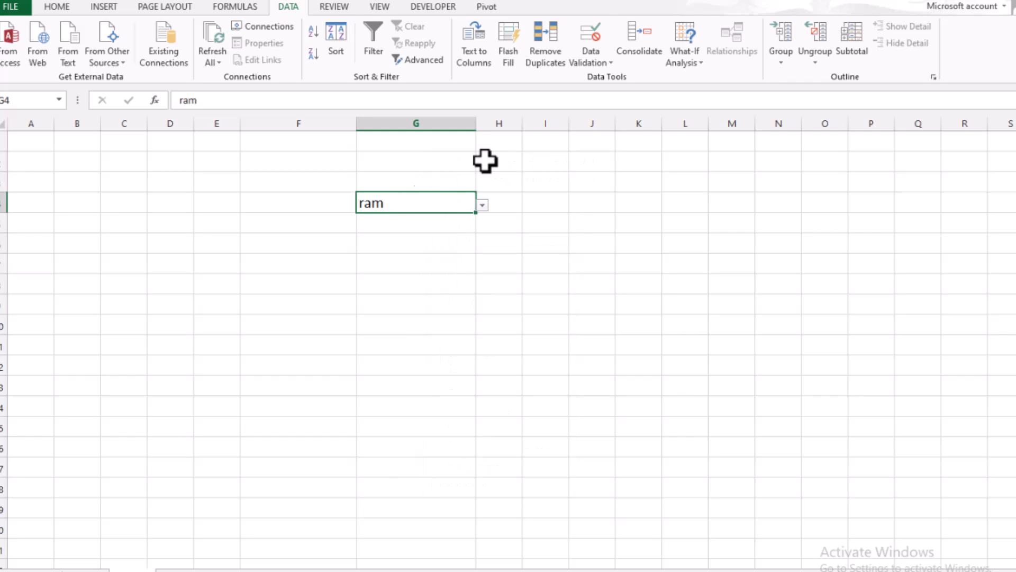
Clear all data validation settings from cell G4
{"action": "left_click", "coordinate": [603, 61]}
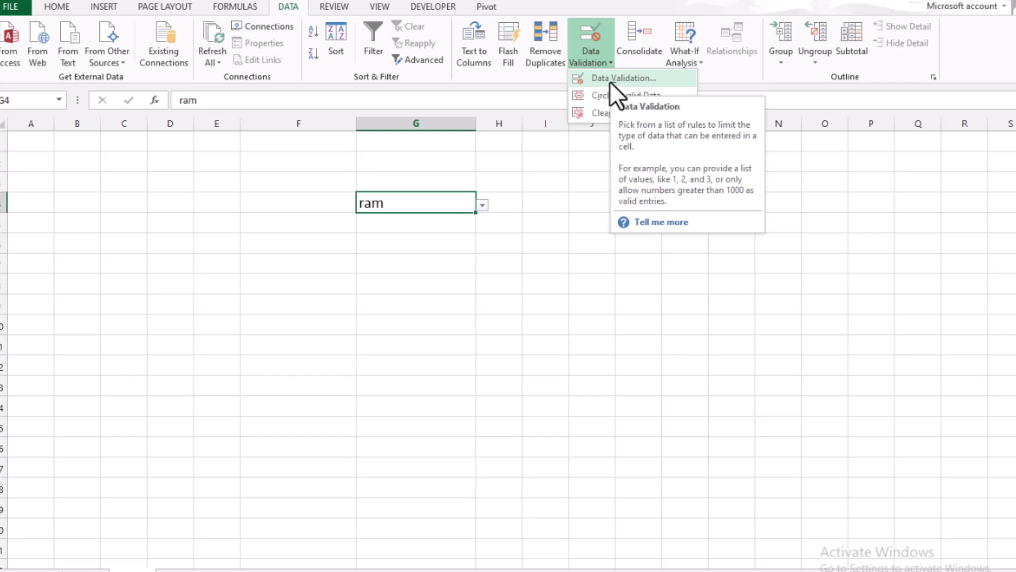
{"action": "left_click", "coordinate": [608, 81]}
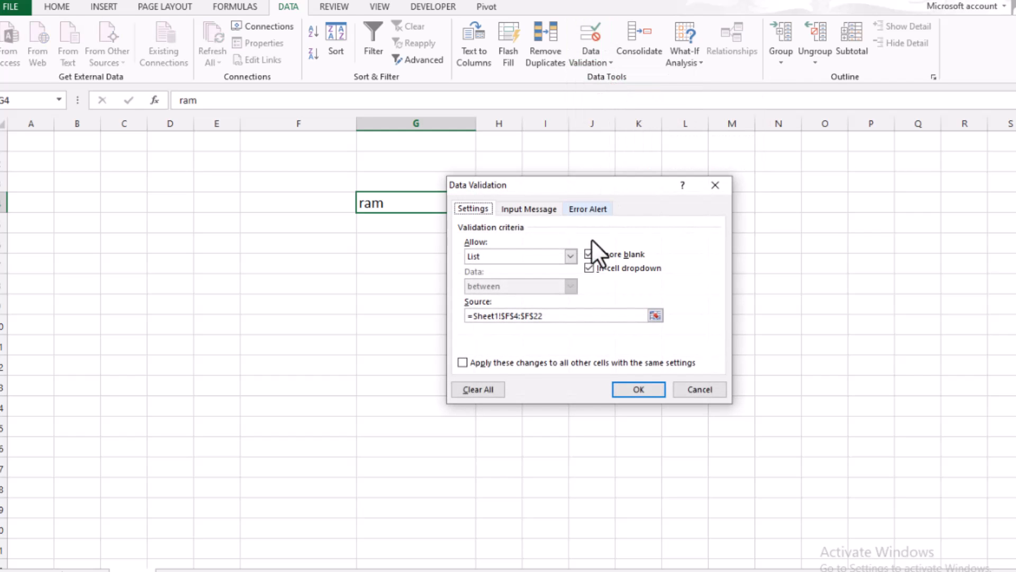
{"action": "left_click", "coordinate": [485, 390]}
{"action": "left_click", "coordinate": [635, 389]}
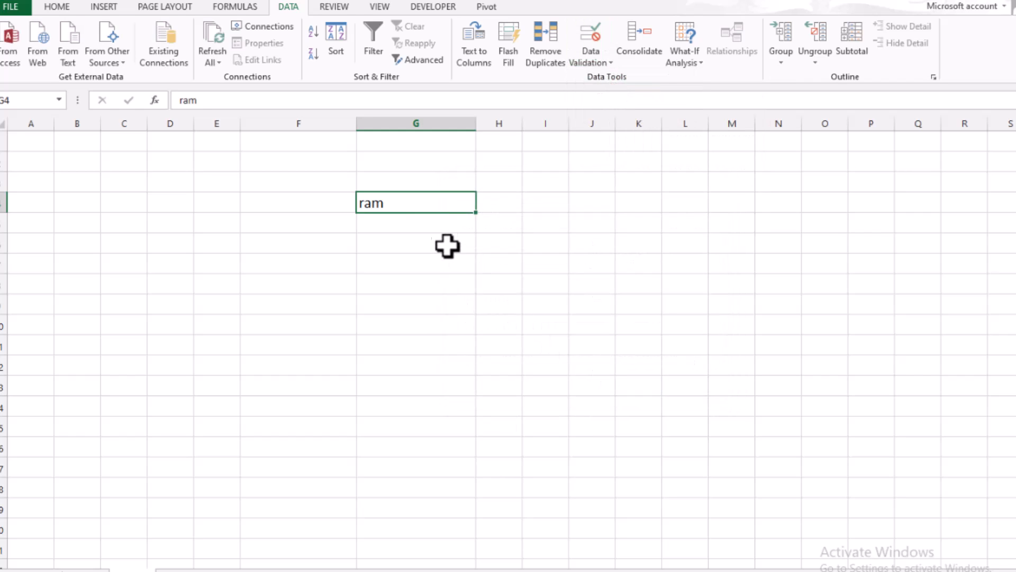
{"action": "left_click", "coordinate": [427, 217]}
{"action": "left_click", "coordinate": [426, 241]}
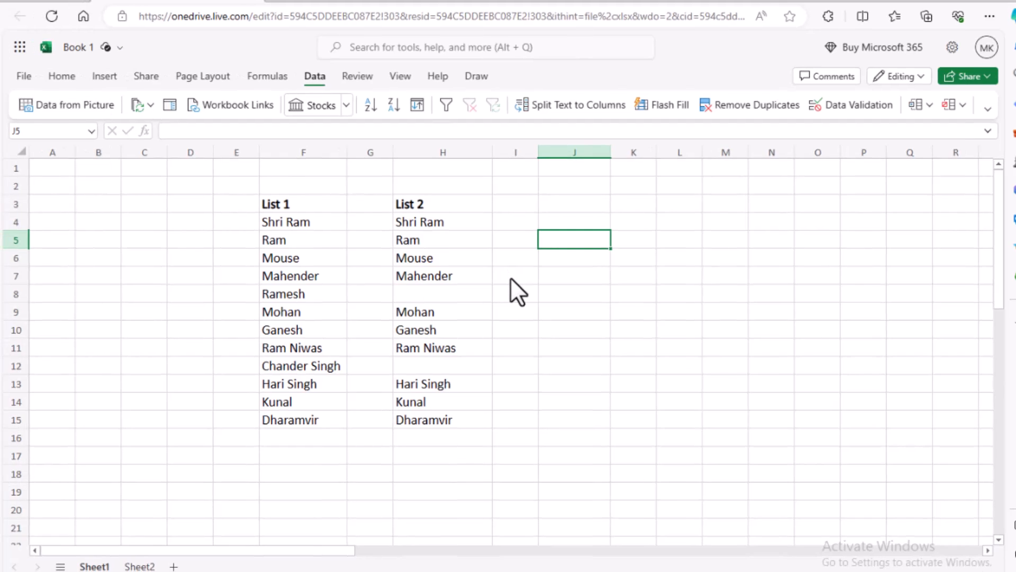
Open a new Microsoft Edge window and look up Excel among the Microsoft 365 apps offered on its start page
{"action": "left_click", "coordinate": [515, 455]}
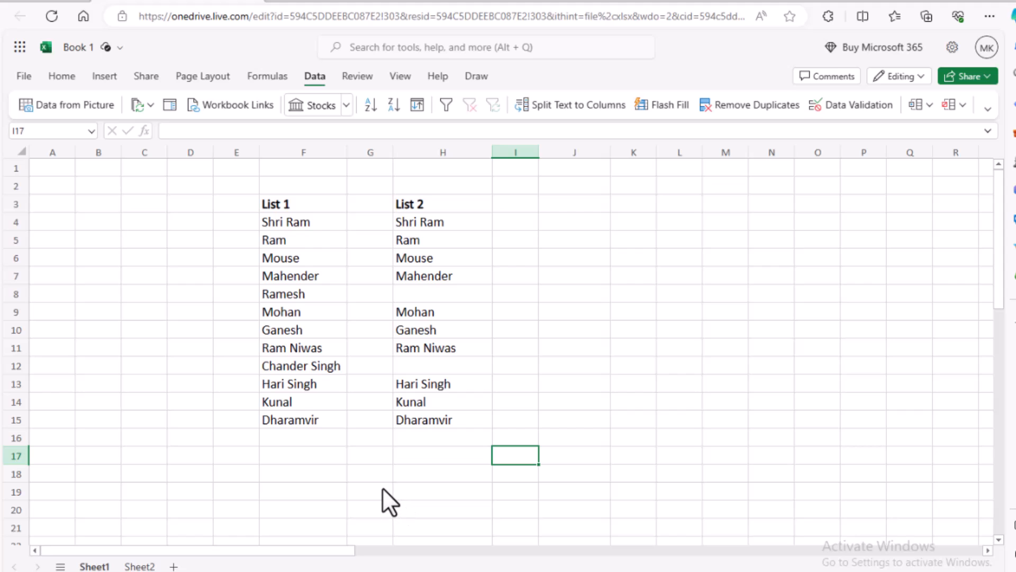
{"action": "right_click", "coordinate": [371, 571]}
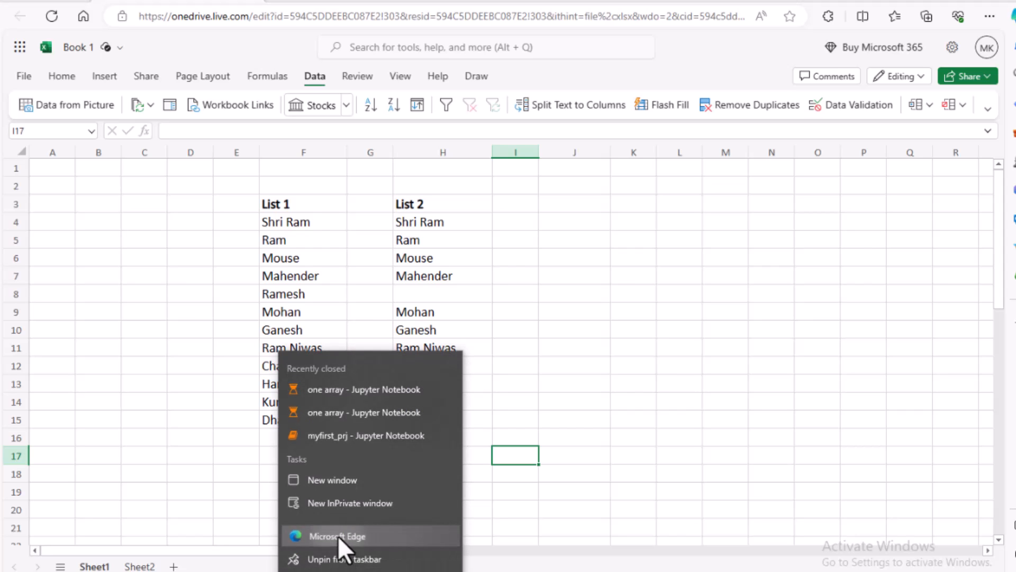
{"action": "left_click", "coordinate": [338, 536]}
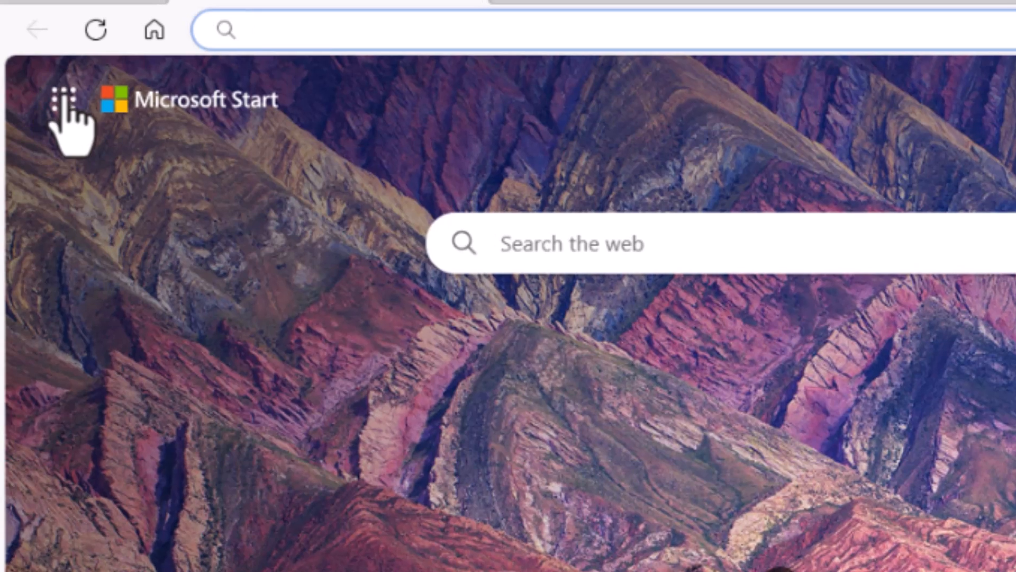
{"action": "left_click", "coordinate": [64, 96]}
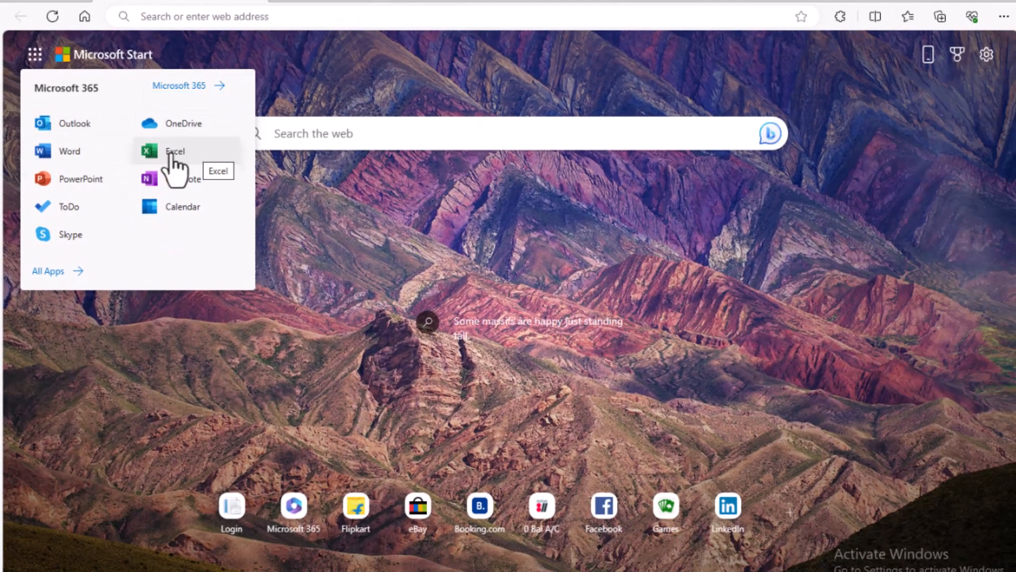
{"action": "left_click", "coordinate": [379, 72]}
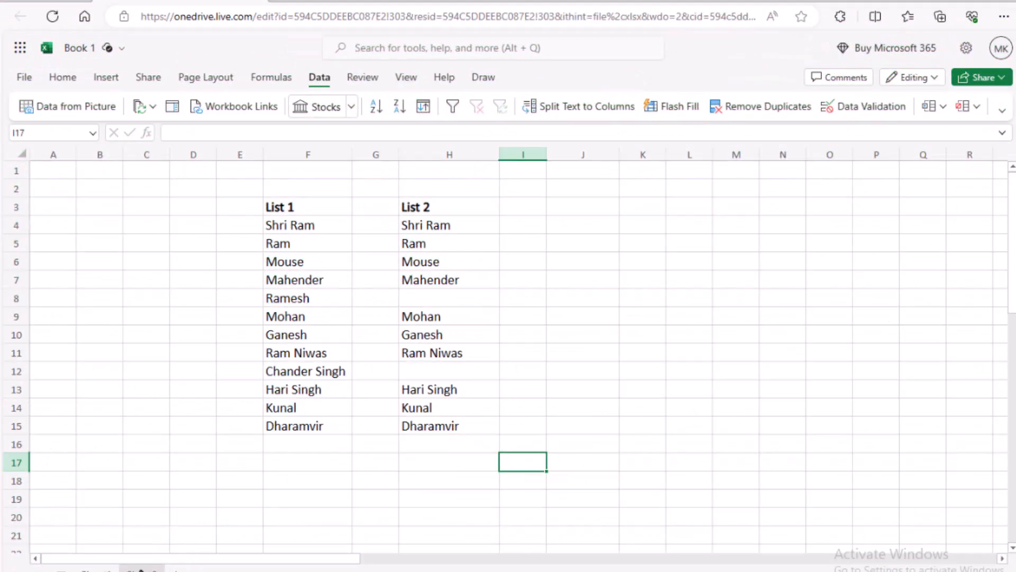
Select cells G4 through G13 on the second, empty sheet of the web workbook
{"action": "left_click", "coordinate": [141, 571]}
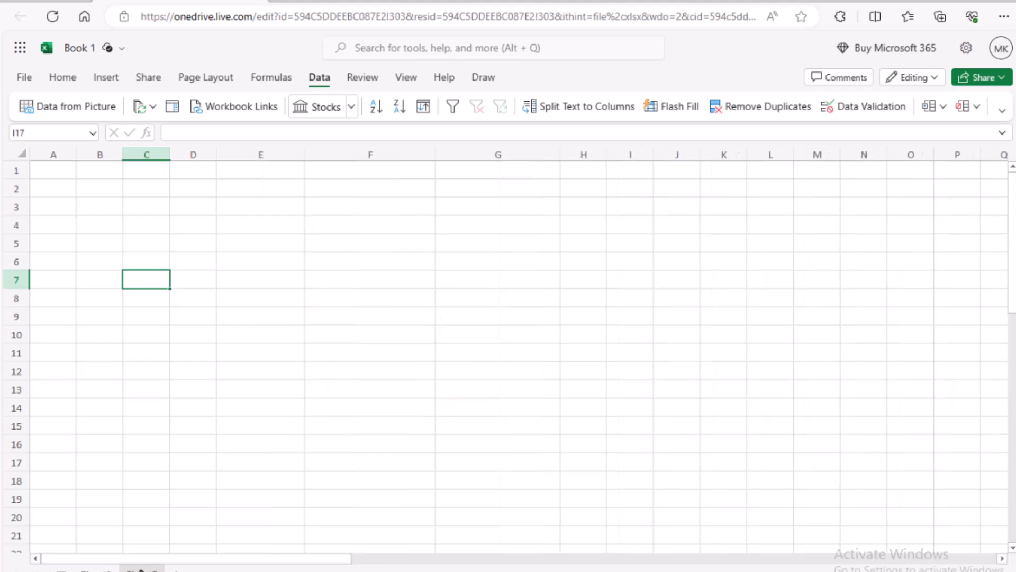
{"action": "left_click", "coordinate": [463, 224]}
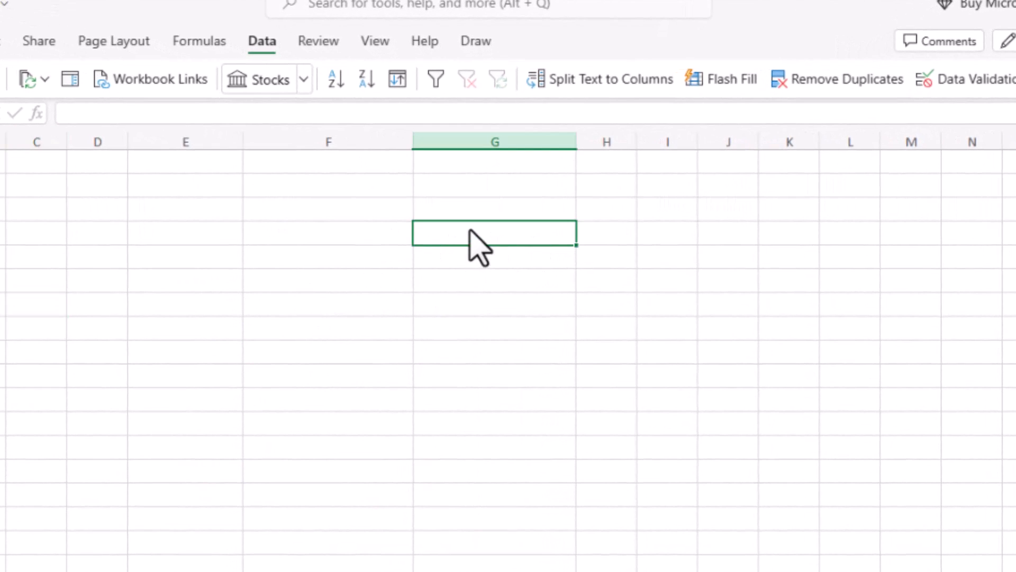
{"action": "left_click_drag", "start_coordinate": [470, 232], "coordinate": [465, 451]}
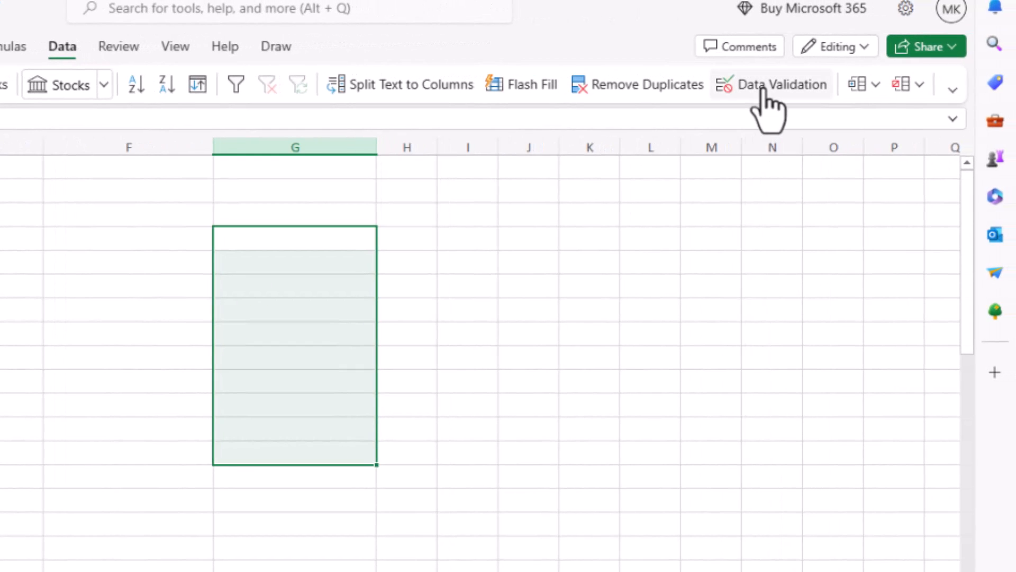
Switch the ribbon to the classic layout and back to the single line layout
{"action": "left_click", "coordinate": [953, 90]}
{"action": "left_click", "coordinate": [874, 151]}
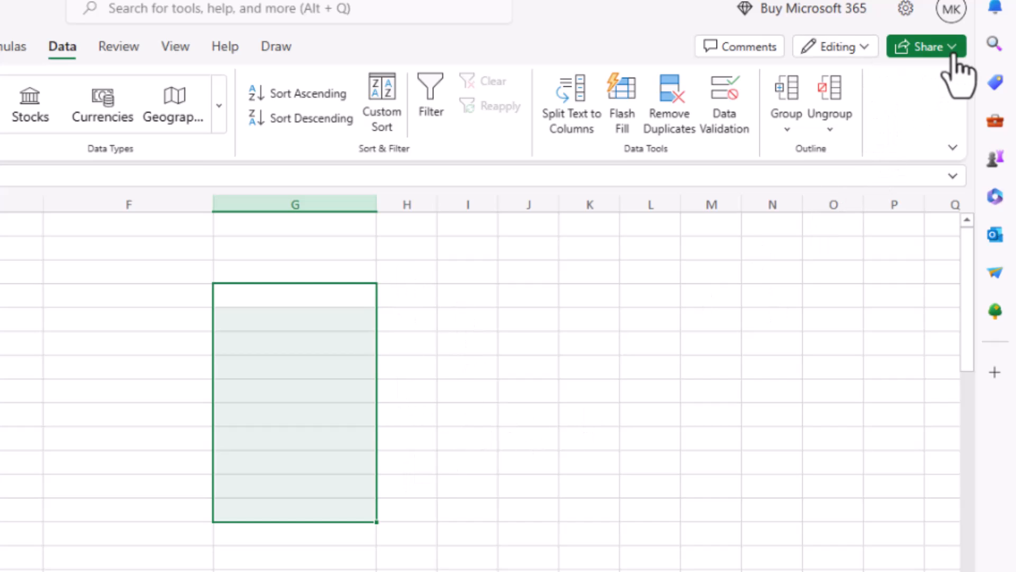
{"action": "left_click", "coordinate": [952, 147]}
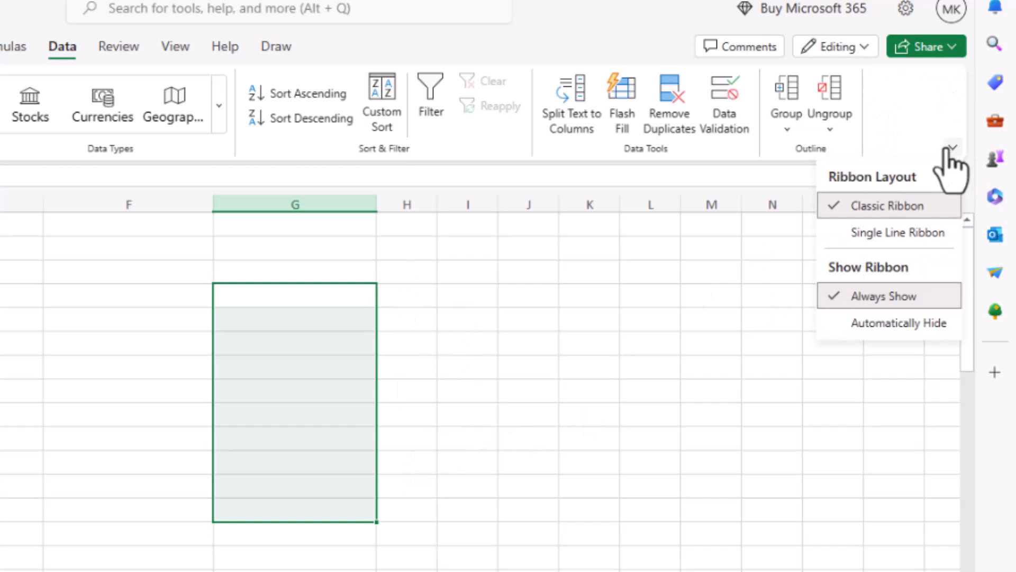
{"action": "left_click", "coordinate": [885, 233]}
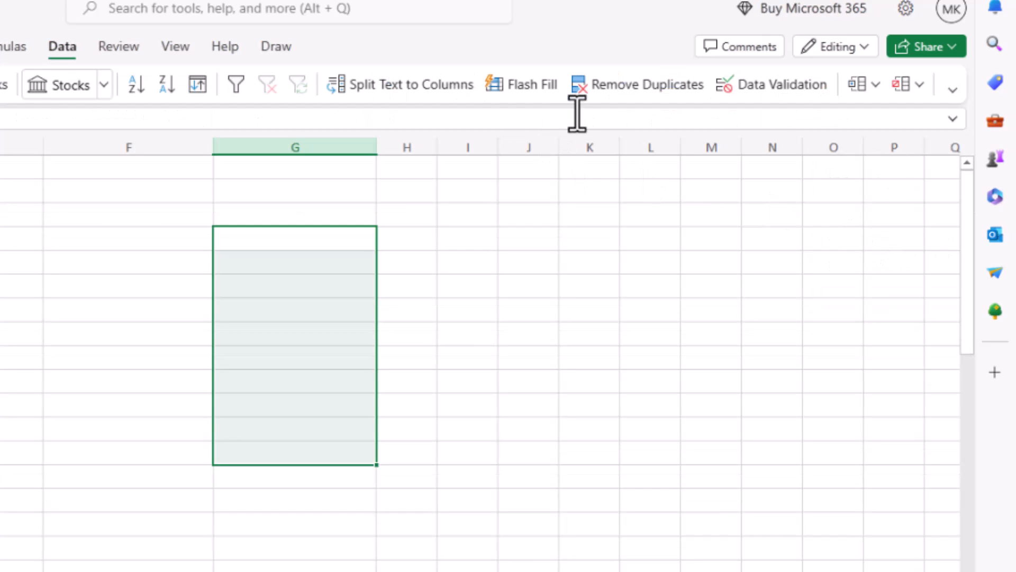
Apply list data validation to the selected column G cells, with cells F4 to F21 of Sheet1 as the source
{"action": "left_click", "coordinate": [773, 86]}
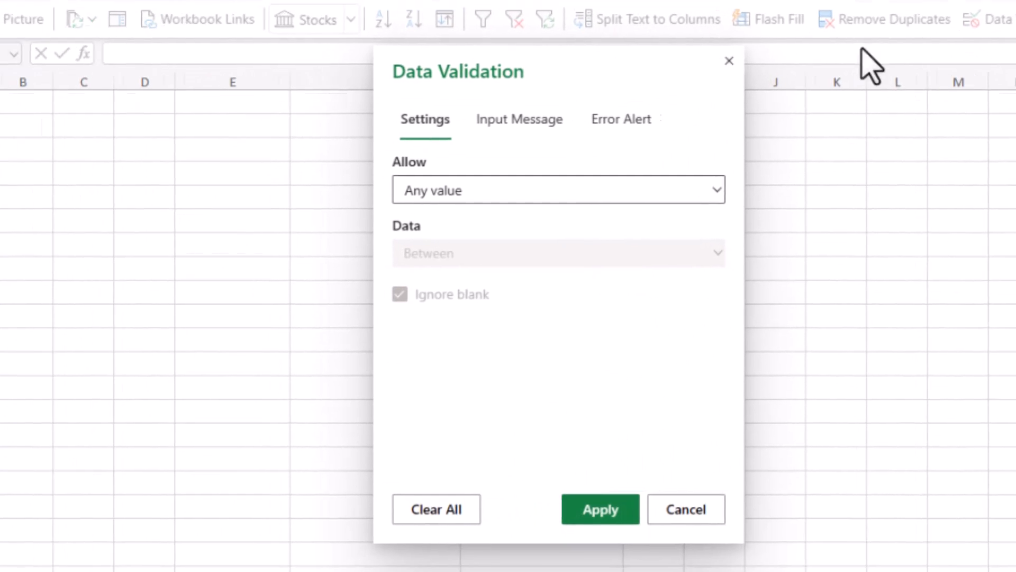
{"action": "left_click", "coordinate": [471, 194]}
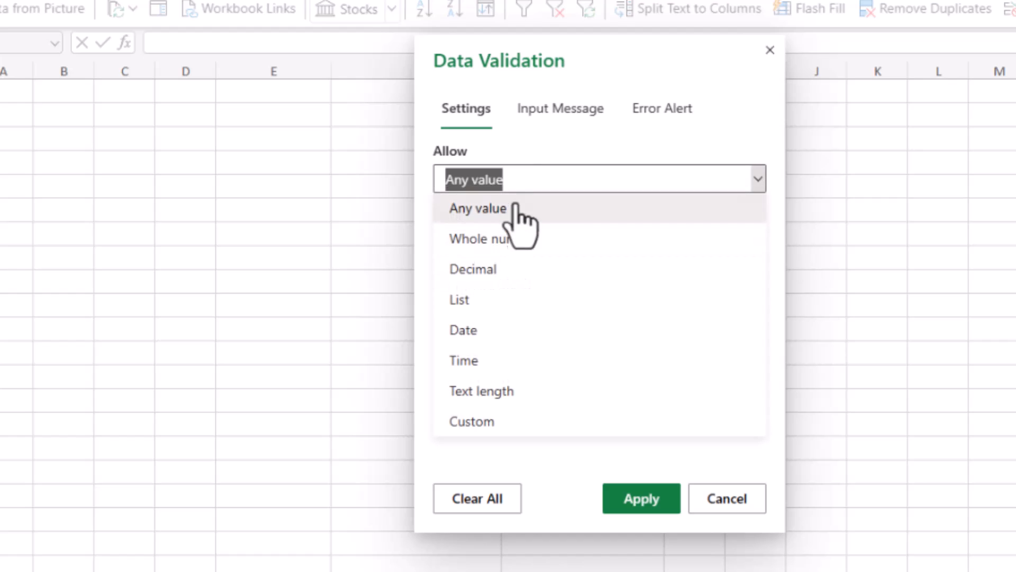
{"action": "left_click", "coordinate": [480, 306]}
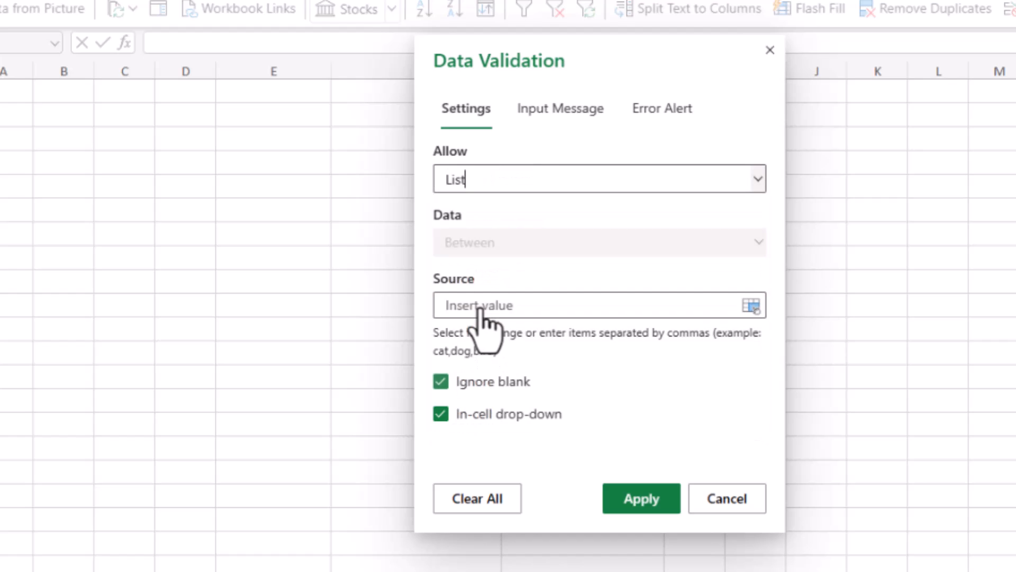
{"action": "left_click", "coordinate": [517, 302]}
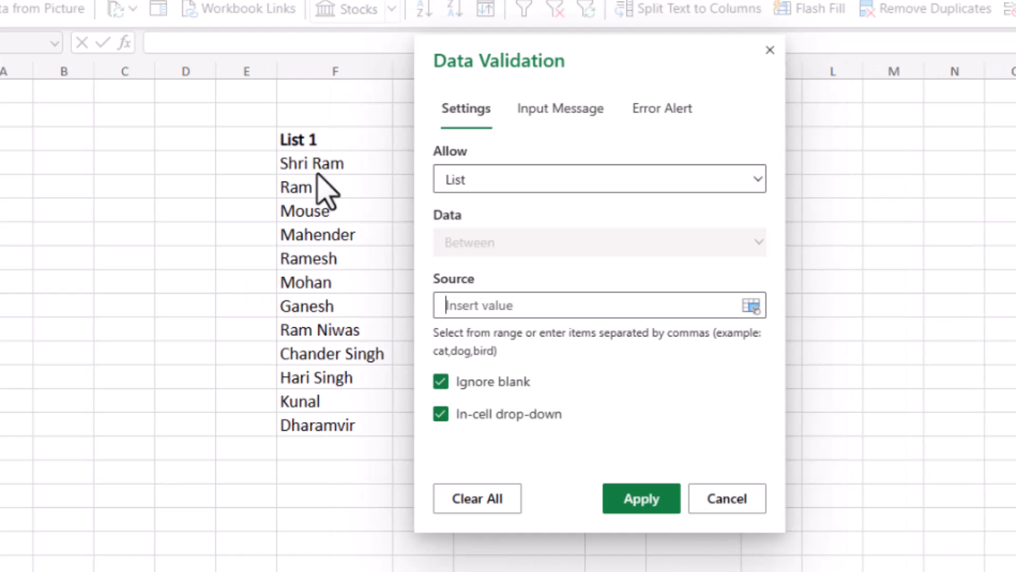
{"action": "left_click_drag", "start_coordinate": [325, 165], "coordinate": [303, 567]}
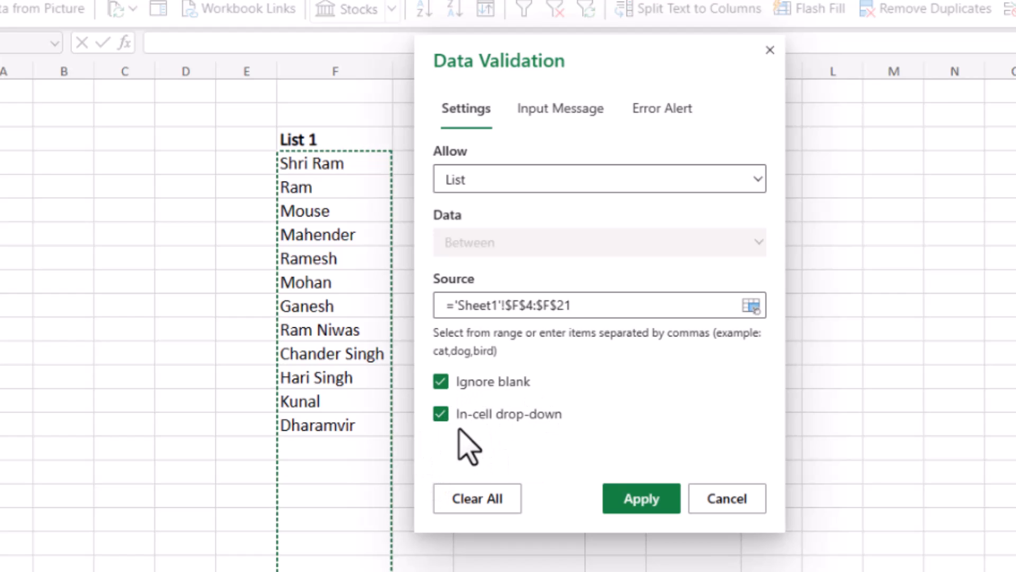
{"action": "left_click", "coordinate": [653, 499]}
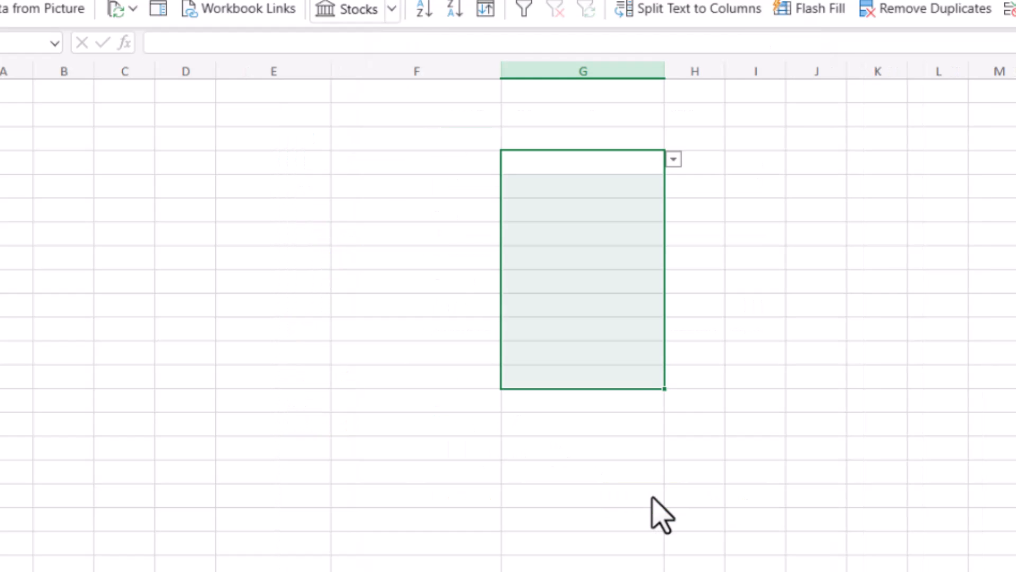
Check that the dropdown lists in cells G4 and G8 offer the source names
{"action": "left_click", "coordinate": [617, 163]}
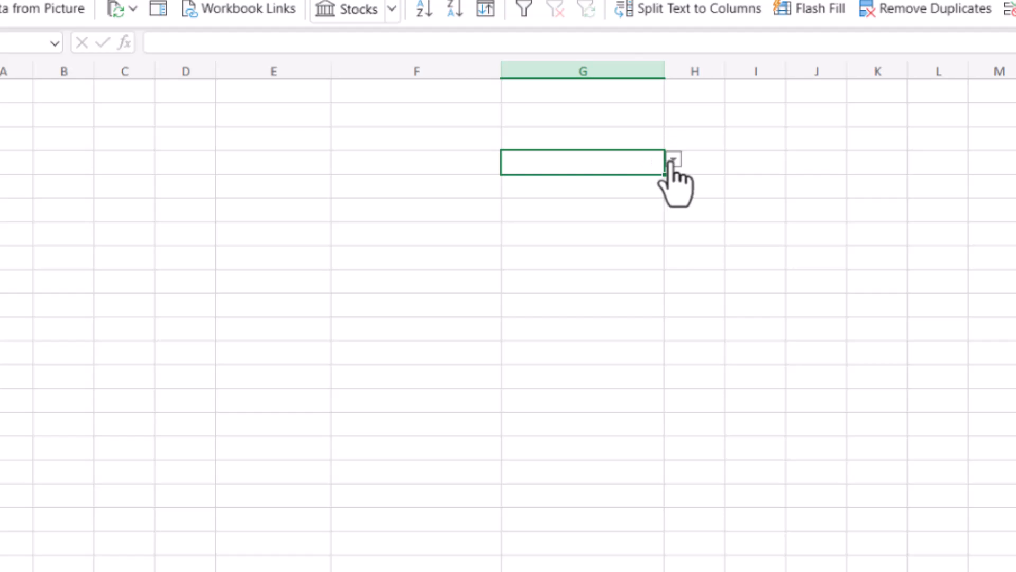
{"action": "left_click", "coordinate": [674, 160]}
{"action": "mouse_move", "coordinate": [671, 220]}
{"action": "left_mouse_down"}
{"action": "mouse_move", "coordinate": [683, 322]}
{"action": "mouse_move", "coordinate": [672, 204]}
{"action": "mouse_move", "coordinate": [676, 311]}
{"action": "mouse_move", "coordinate": [681, 234]}
{"action": "left_mouse_up"}
{"action": "left_click", "coordinate": [733, 235]}
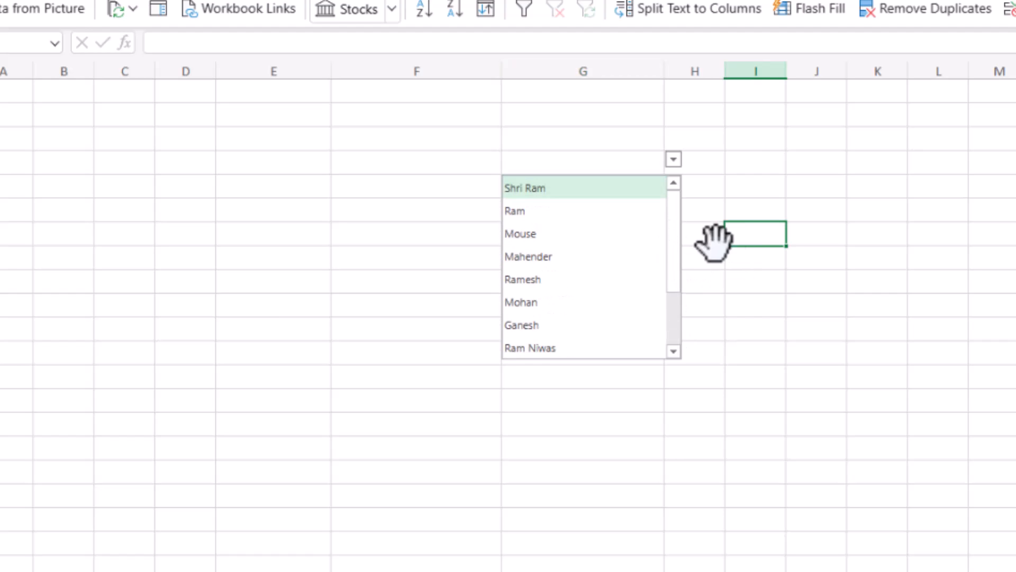
{"action": "left_click", "coordinate": [606, 254]}
{"action": "left_click", "coordinate": [674, 256]}
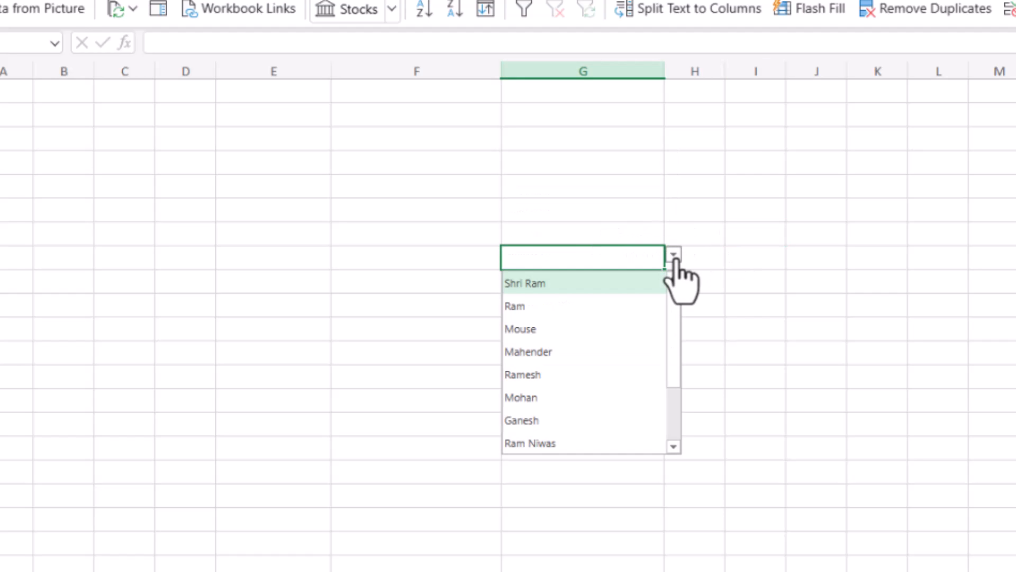
Filter cell G4's dropdown with a three-letter lowercase name, trying a space and "n" after it before returning to the three letters
{"action": "left_click", "coordinate": [609, 162]}
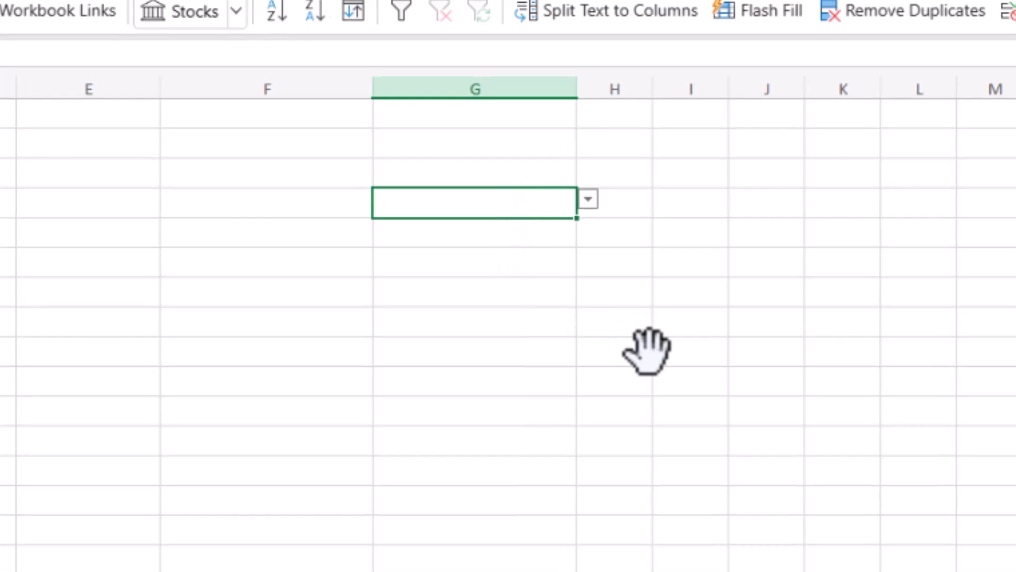
{"action": "type", "text": "r"}
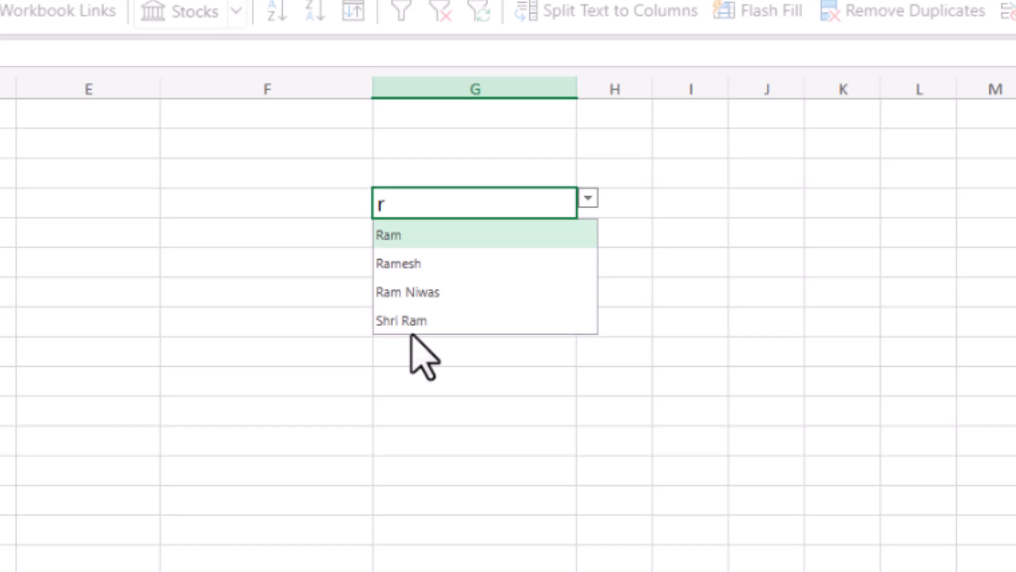
{"action": "type", "text": "am"}
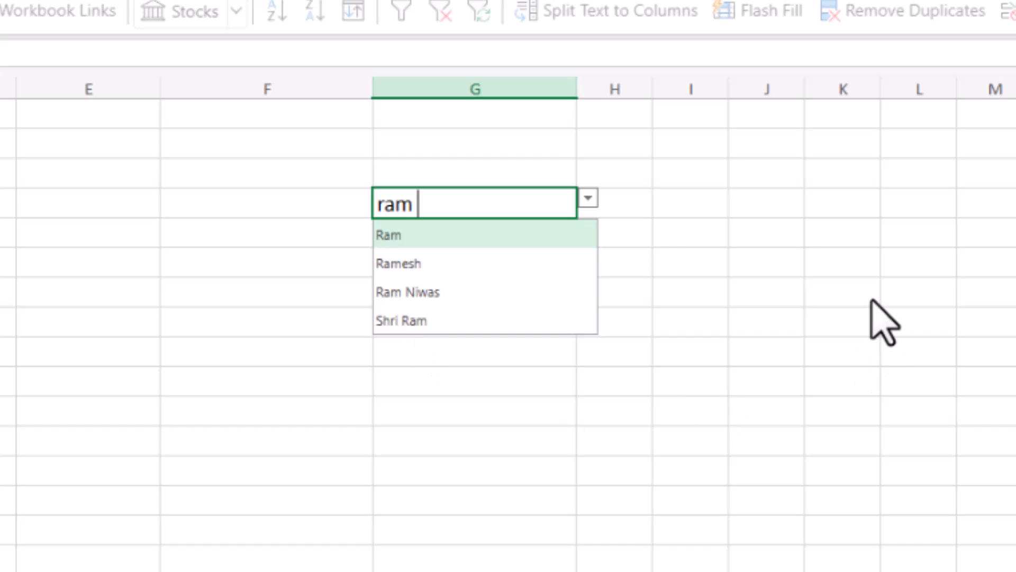
{"action": "type", "text": " n"}
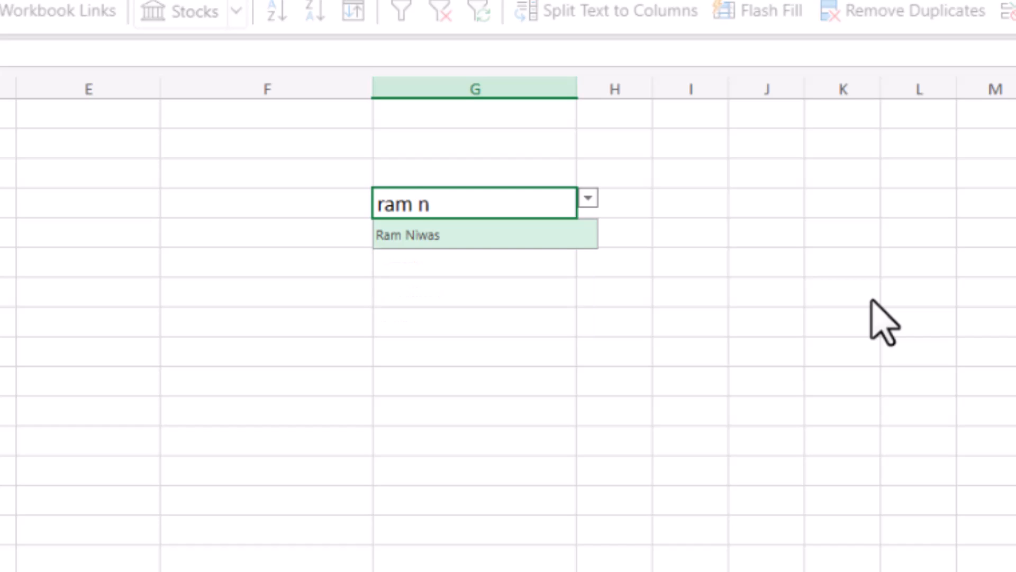
{"action": "key", "text": "BackSpace"}
{"action": "key", "text": "BackSpace"}
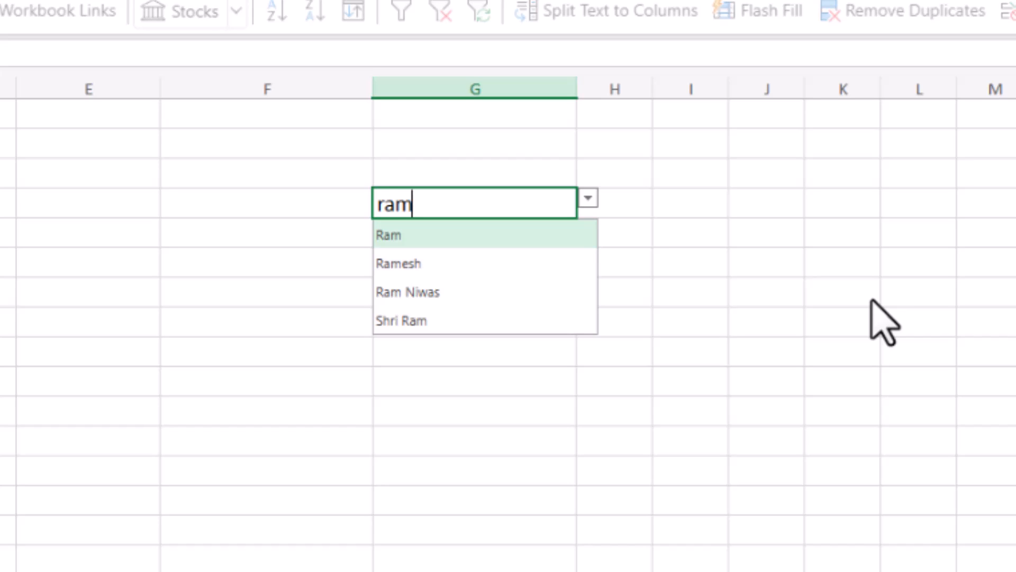
Browse the matching entries in cell G4's dropdown and accept the second match
{"action": "key", "text": "Down"}
{"action": "key", "text": "Down"}
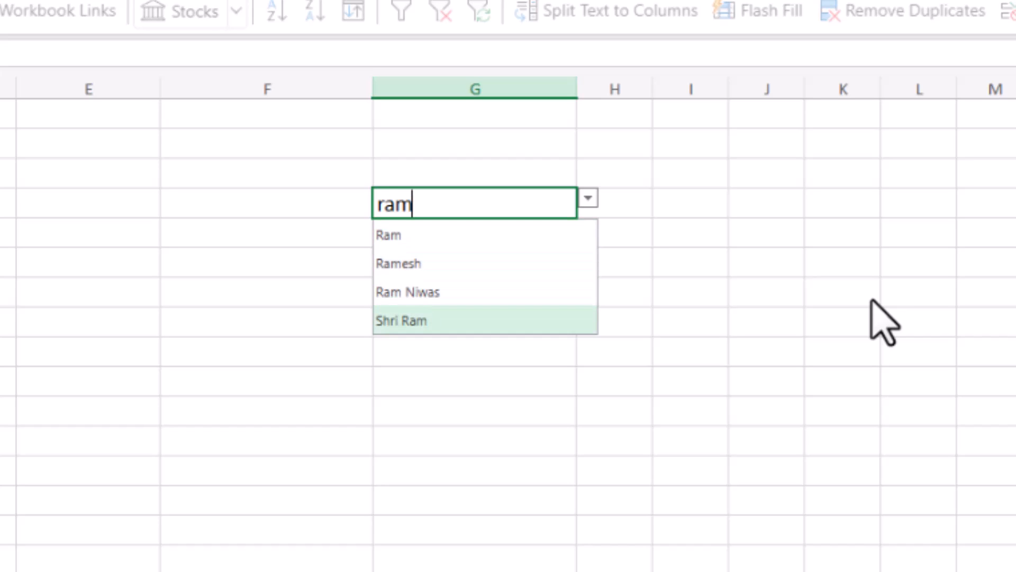
{"action": "key", "text": "Up"}
{"action": "key", "text": "Up"}
{"action": "key", "text": "Down"}
{"action": "key", "text": "Down"}
{"action": "key", "text": "Down"}
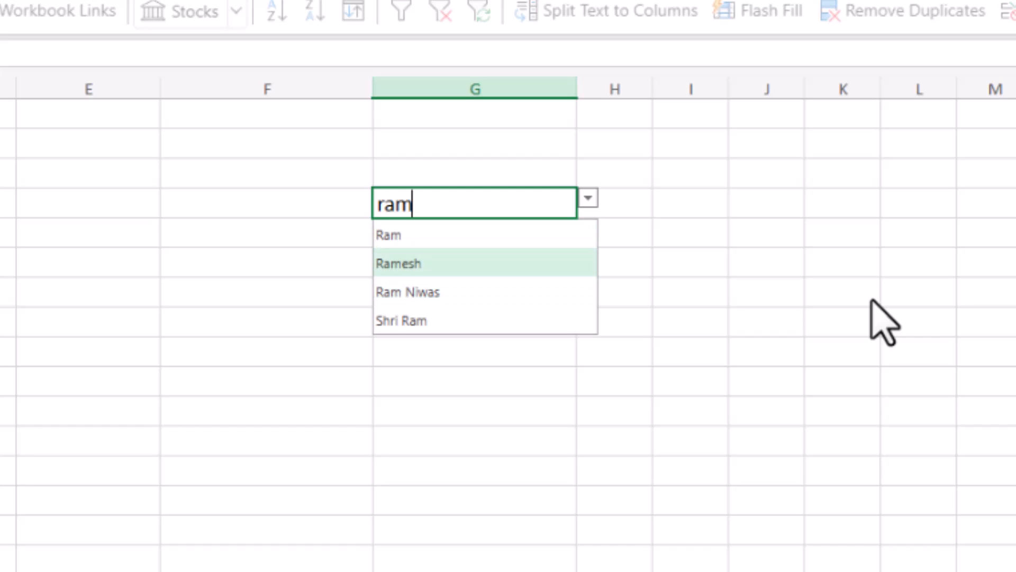
{"action": "key", "text": "Up"}
{"action": "key", "text": "Up"}
{"action": "key", "text": "Return"}
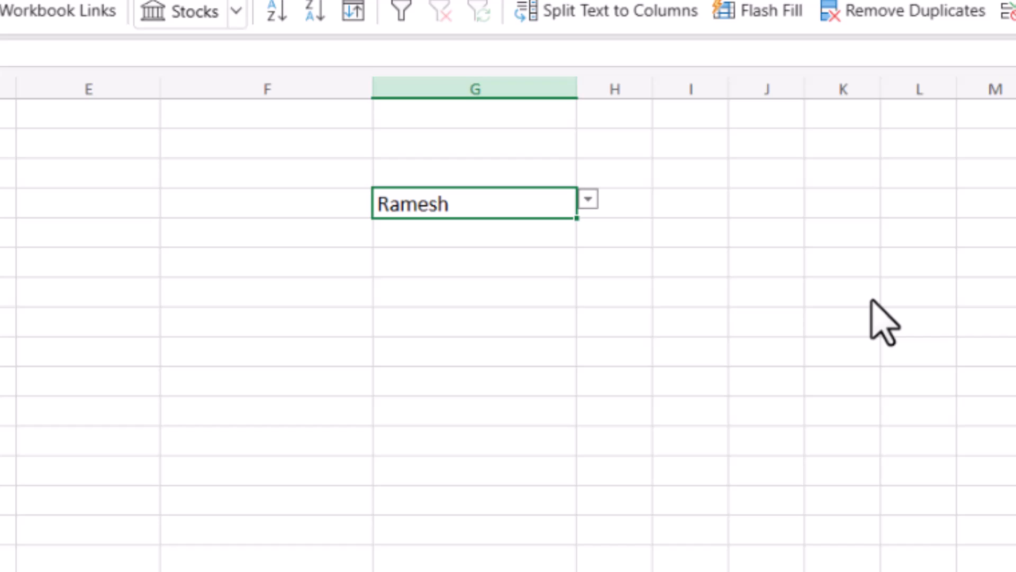
Filter cell G5's dropdown with "sin" and choose the second matching name
{"action": "left_click", "coordinate": [518, 234]}
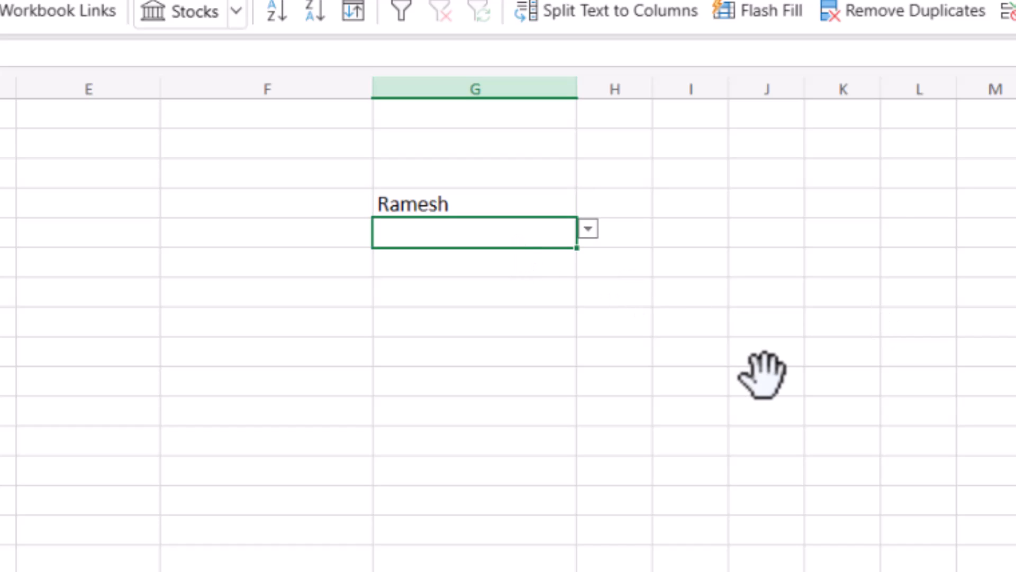
{"action": "type", "text": "sin"}
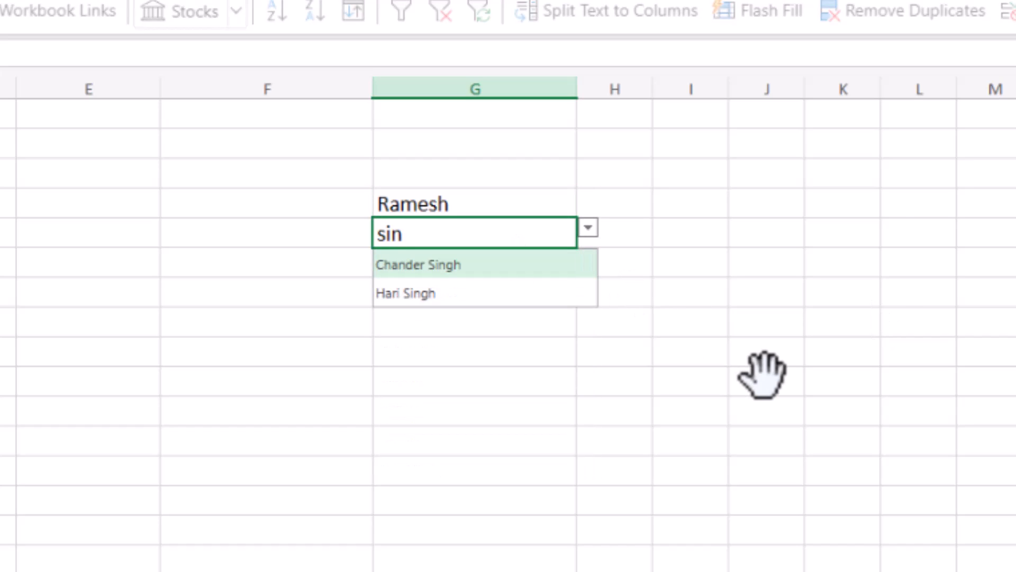
{"action": "key", "text": "BackSpace"}
{"action": "key", "text": "BackSpace"}
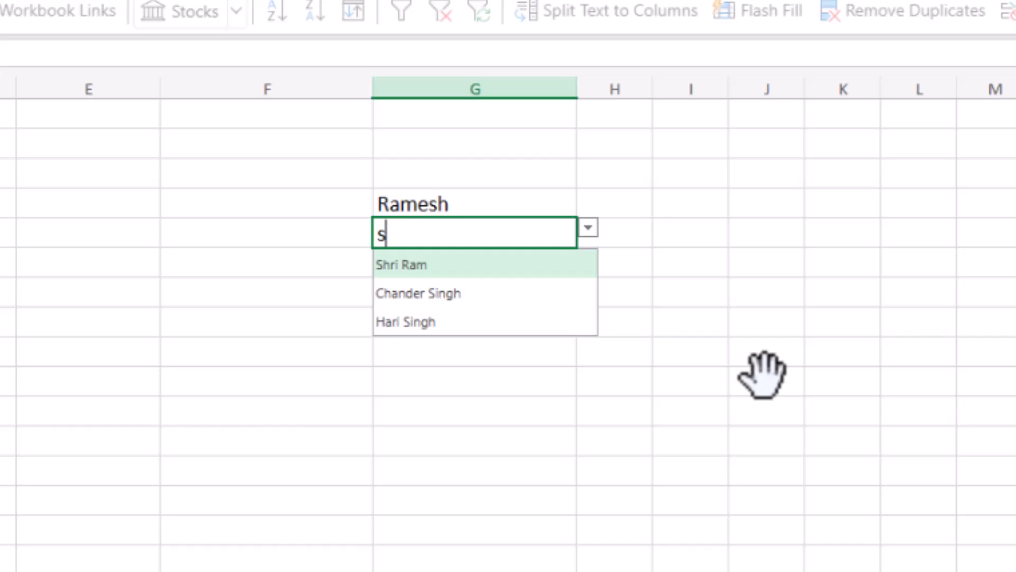
{"action": "type", "text": "in"}
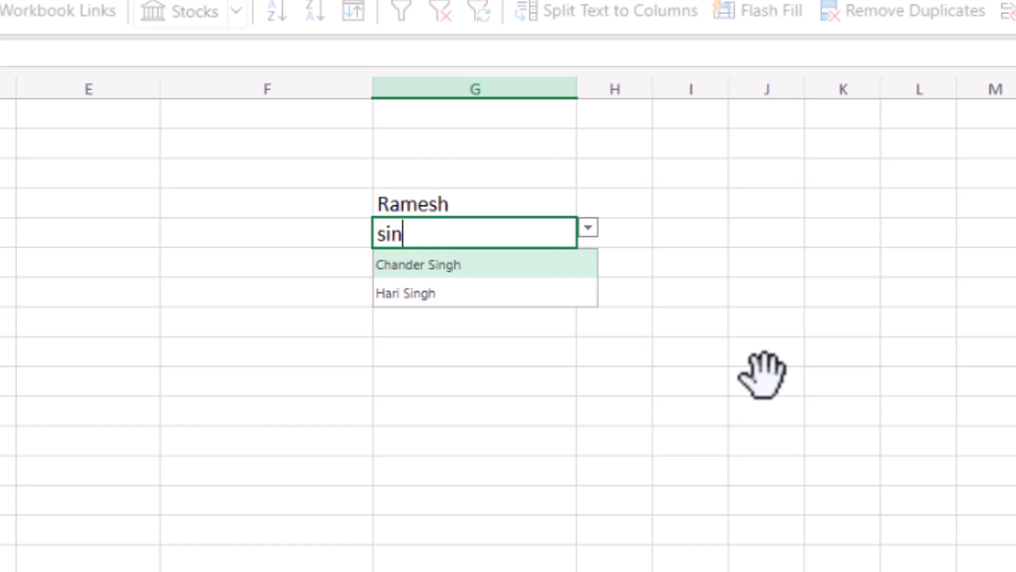
{"action": "left_click", "coordinate": [411, 294]}
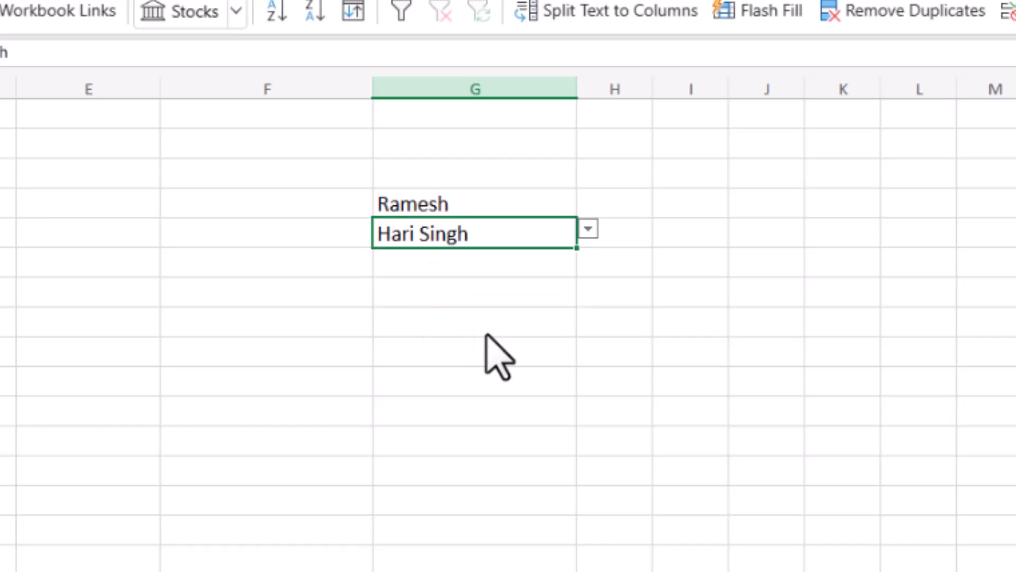
Search cell G5's available commands for "cl" and browse the Clear options
{"action": "right_click", "coordinate": [479, 231]}
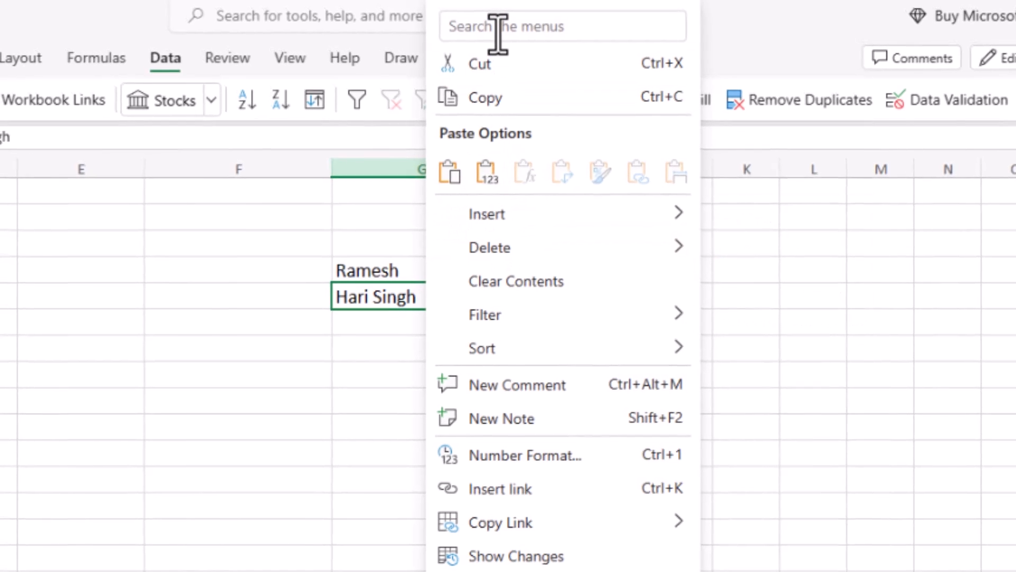
{"action": "left_click", "coordinate": [495, 32]}
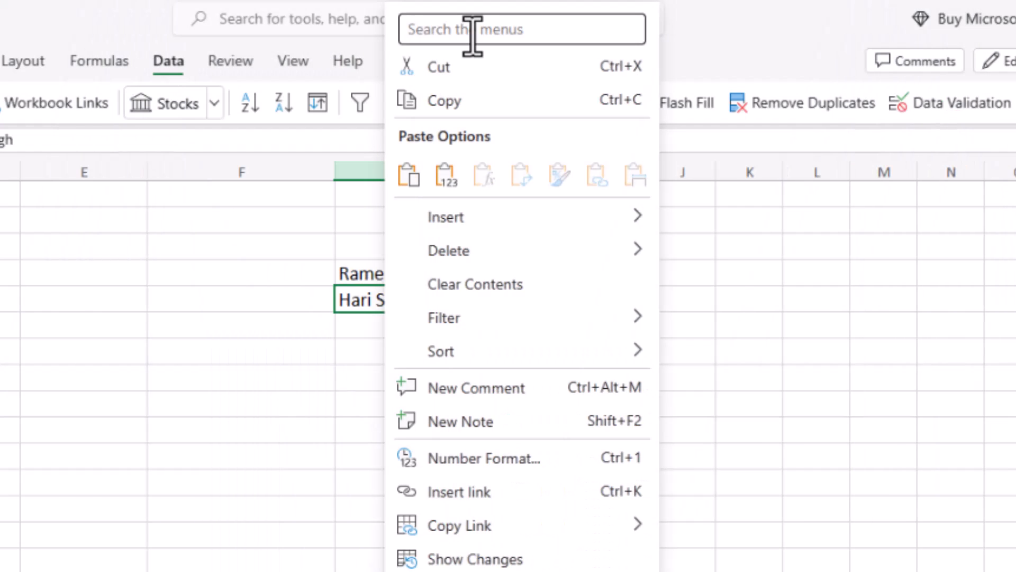
{"action": "type", "text": "cl"}
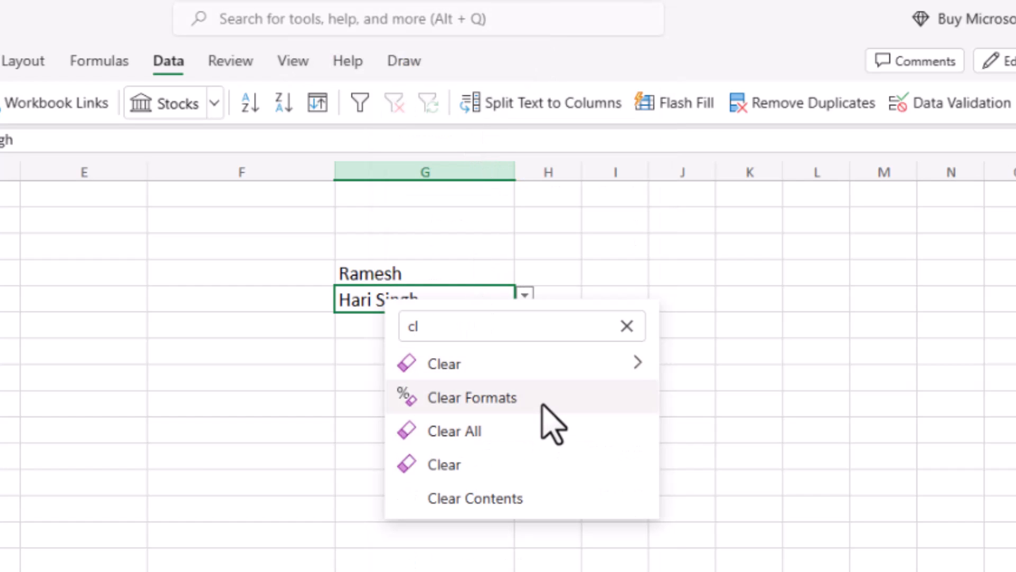
{"action": "mouse_move", "coordinate": [528, 363]}
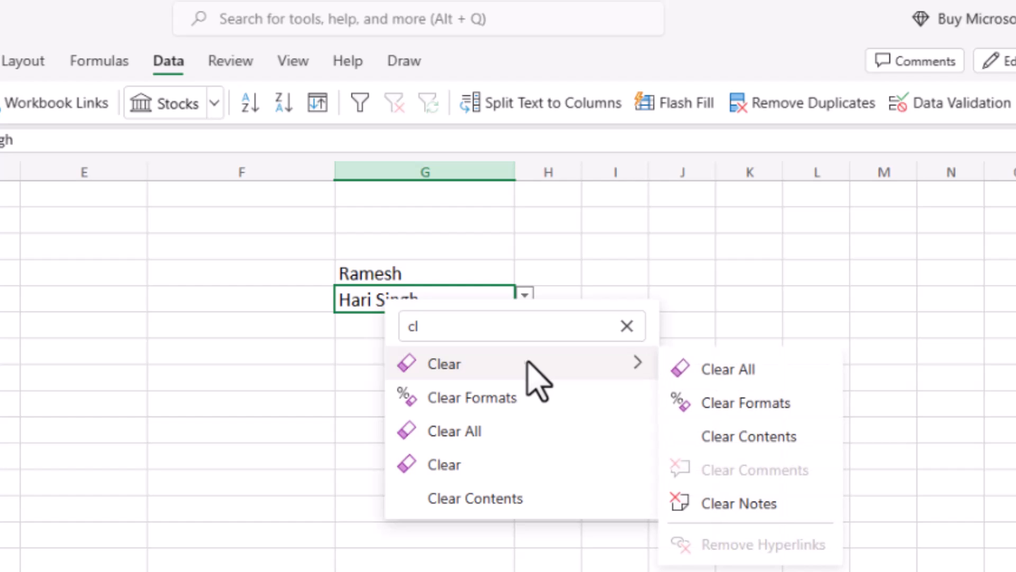
{"action": "key", "text": "Down"}
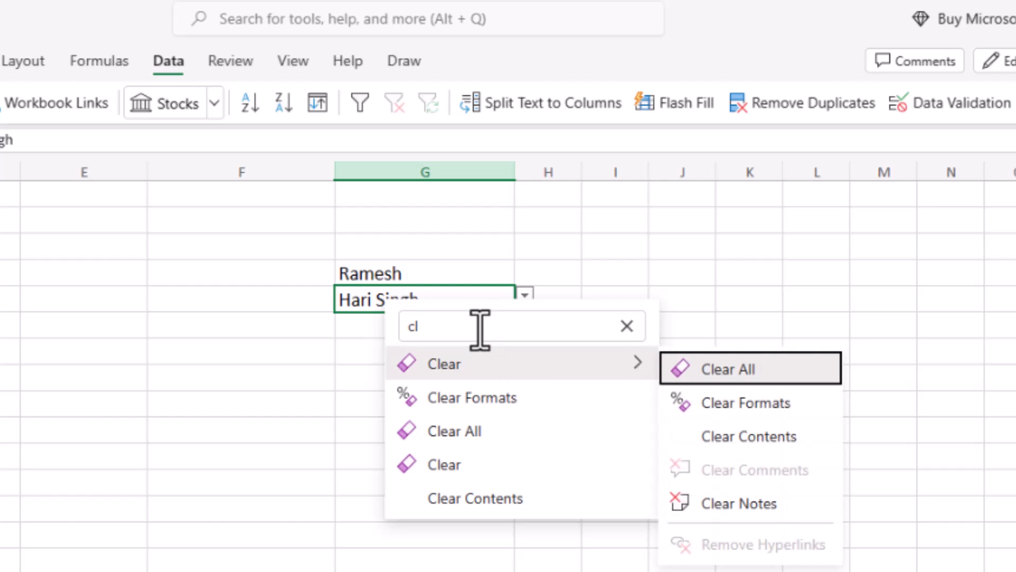
{"action": "key", "text": "Left"}
{"action": "key", "text": "Down"}
{"action": "key", "text": "Down"}
{"action": "key", "text": "Down"}
{"action": "key", "text": "Up"}
{"action": "key", "text": "Up"}
{"action": "key", "text": "Up"}
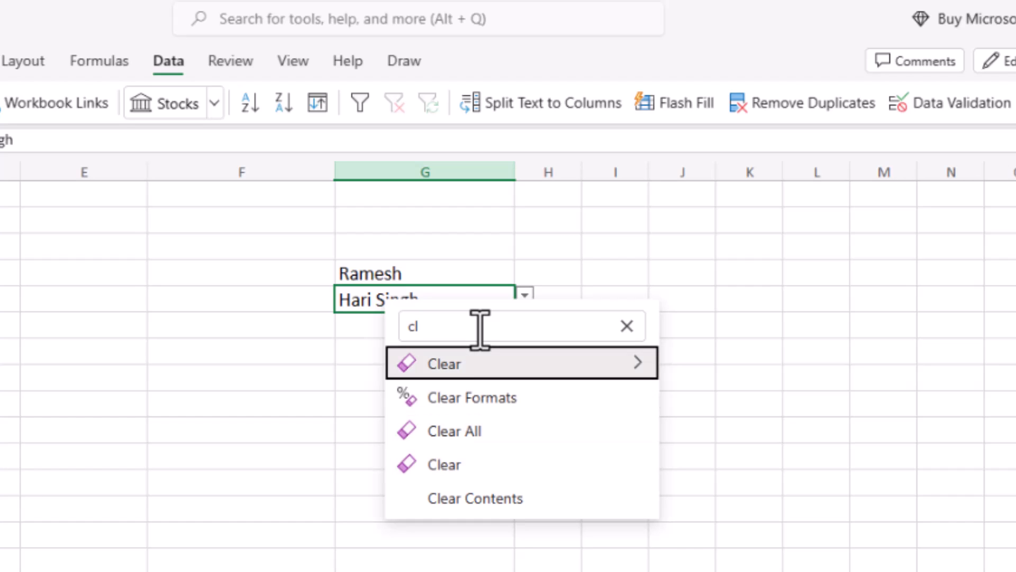
Apply Clear All to cell G5 and compare the cell with G6 to check its dropdown
{"action": "key", "text": "Right"}
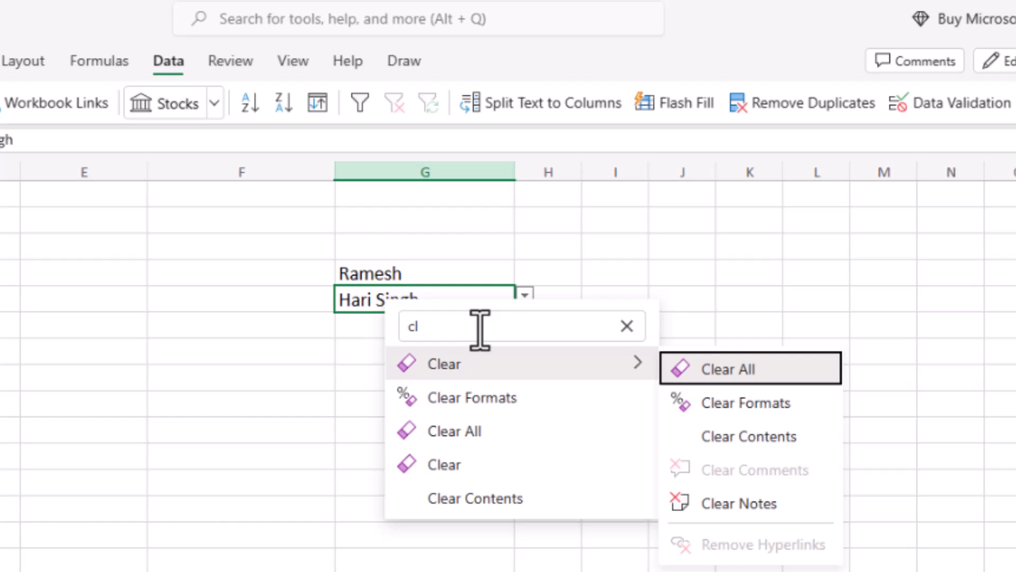
{"action": "key", "text": "Return"}
{"action": "left_click", "coordinate": [392, 320]}
{"action": "left_click", "coordinate": [412, 296]}
{"action": "left_click", "coordinate": [431, 320]}
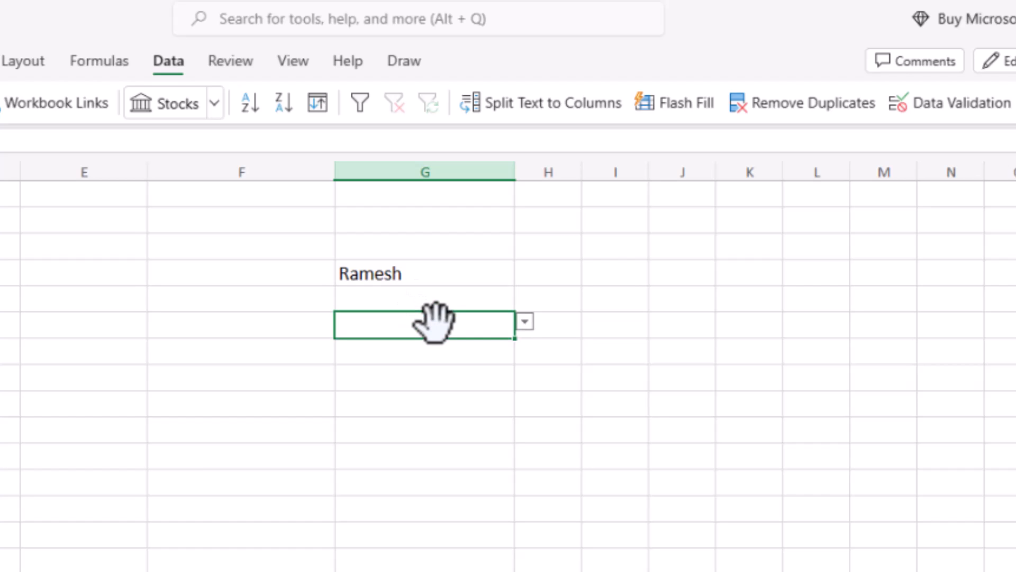